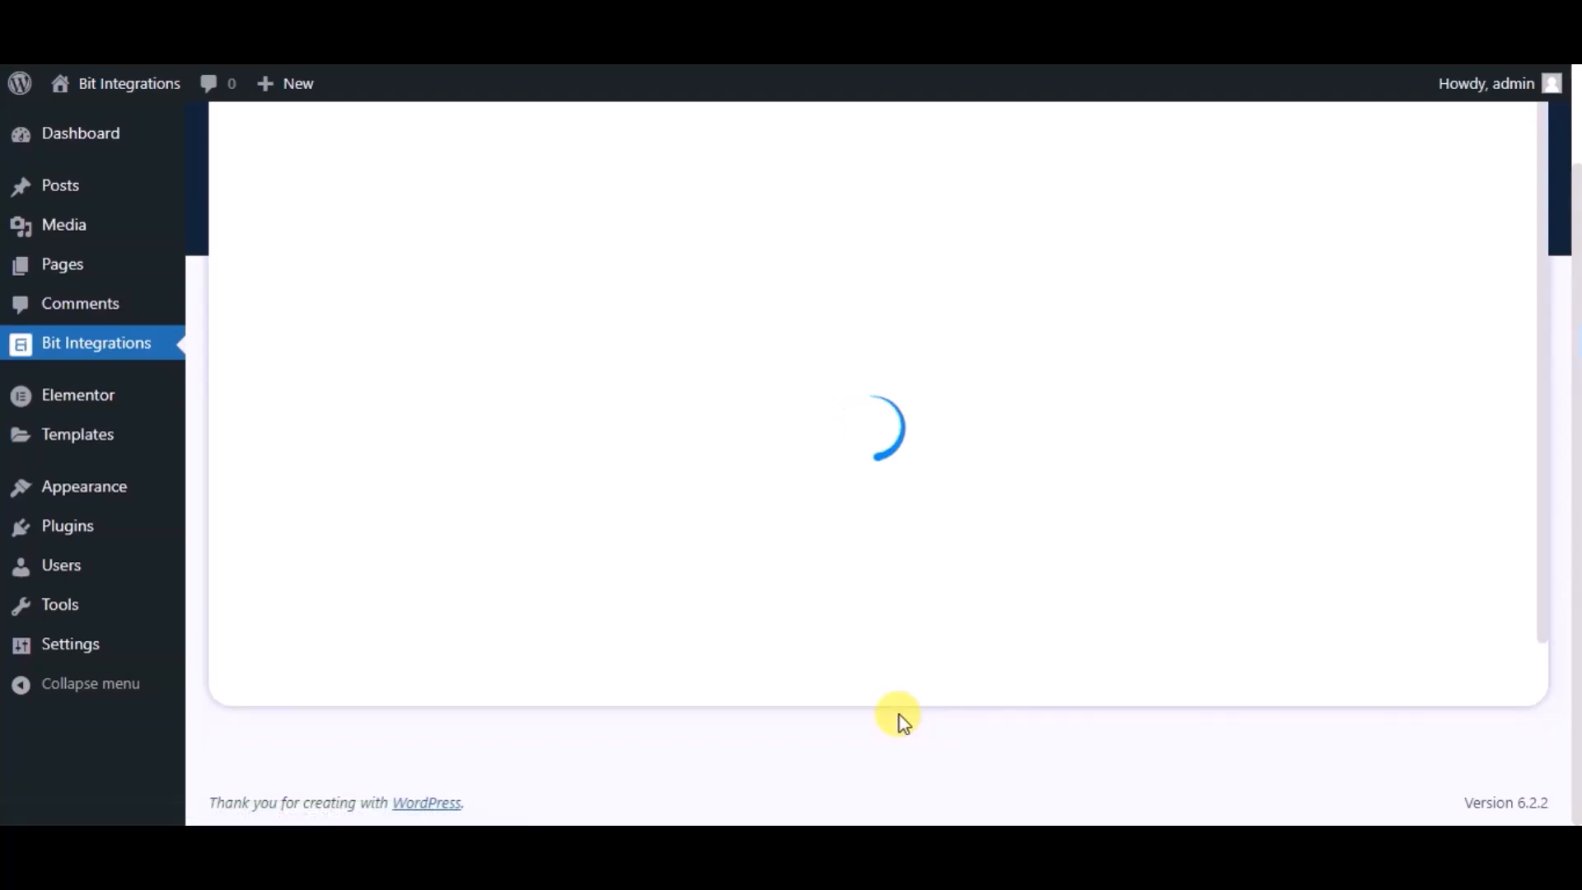
Step: Search triggers for 'ele', pick Elementor with the Contact Form form, and continue
{"action": "type", "text": "ele"}
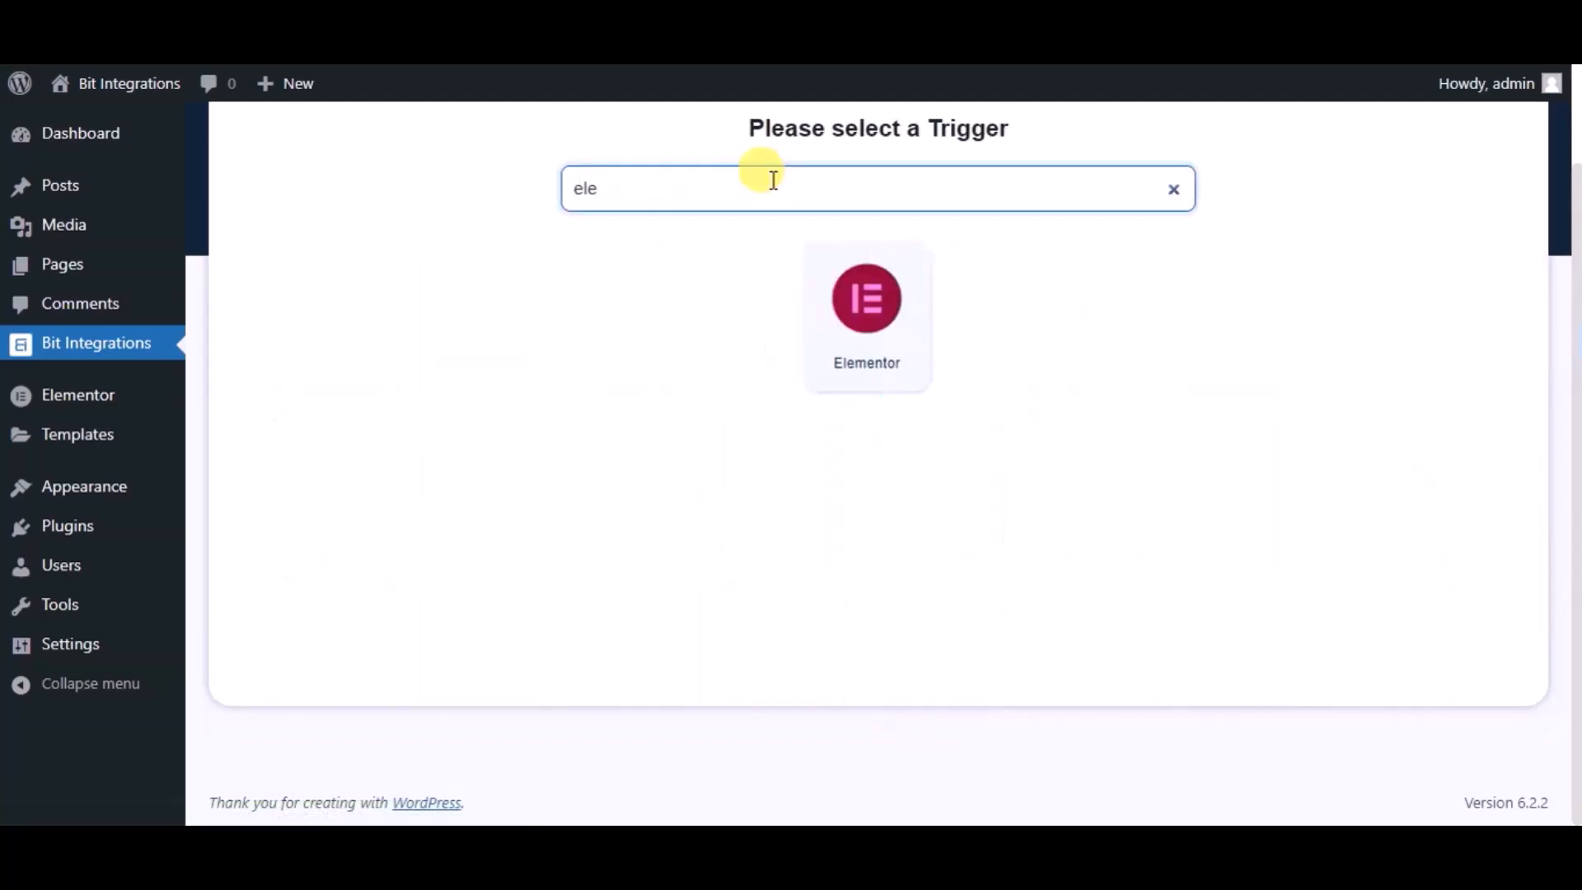
{"action": "left_click", "coordinate": [808, 279]}
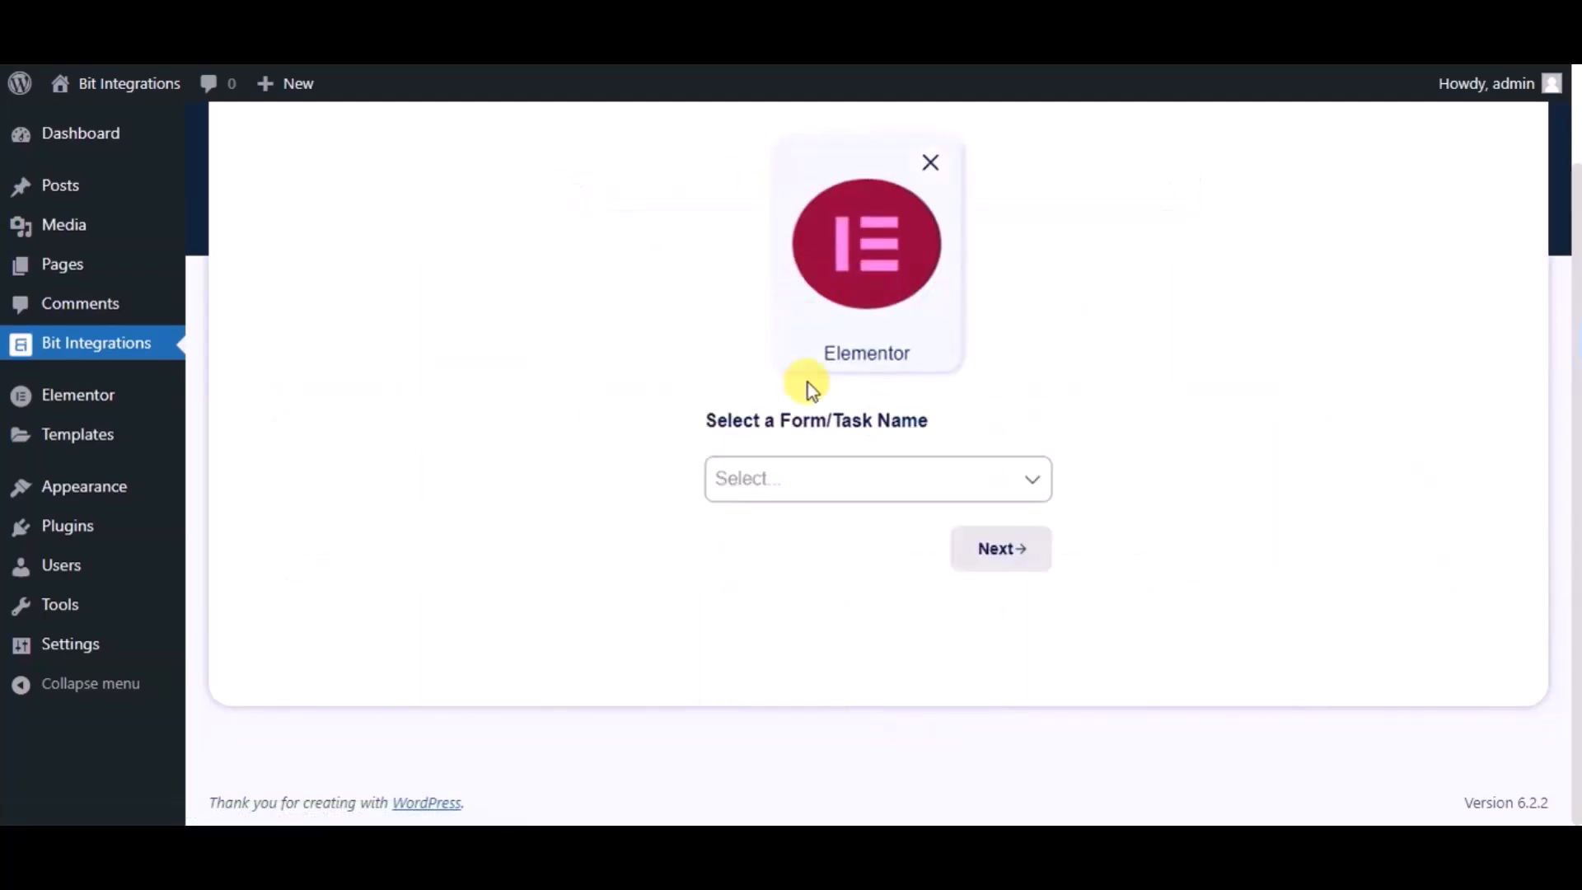
{"action": "left_click", "coordinate": [813, 477]}
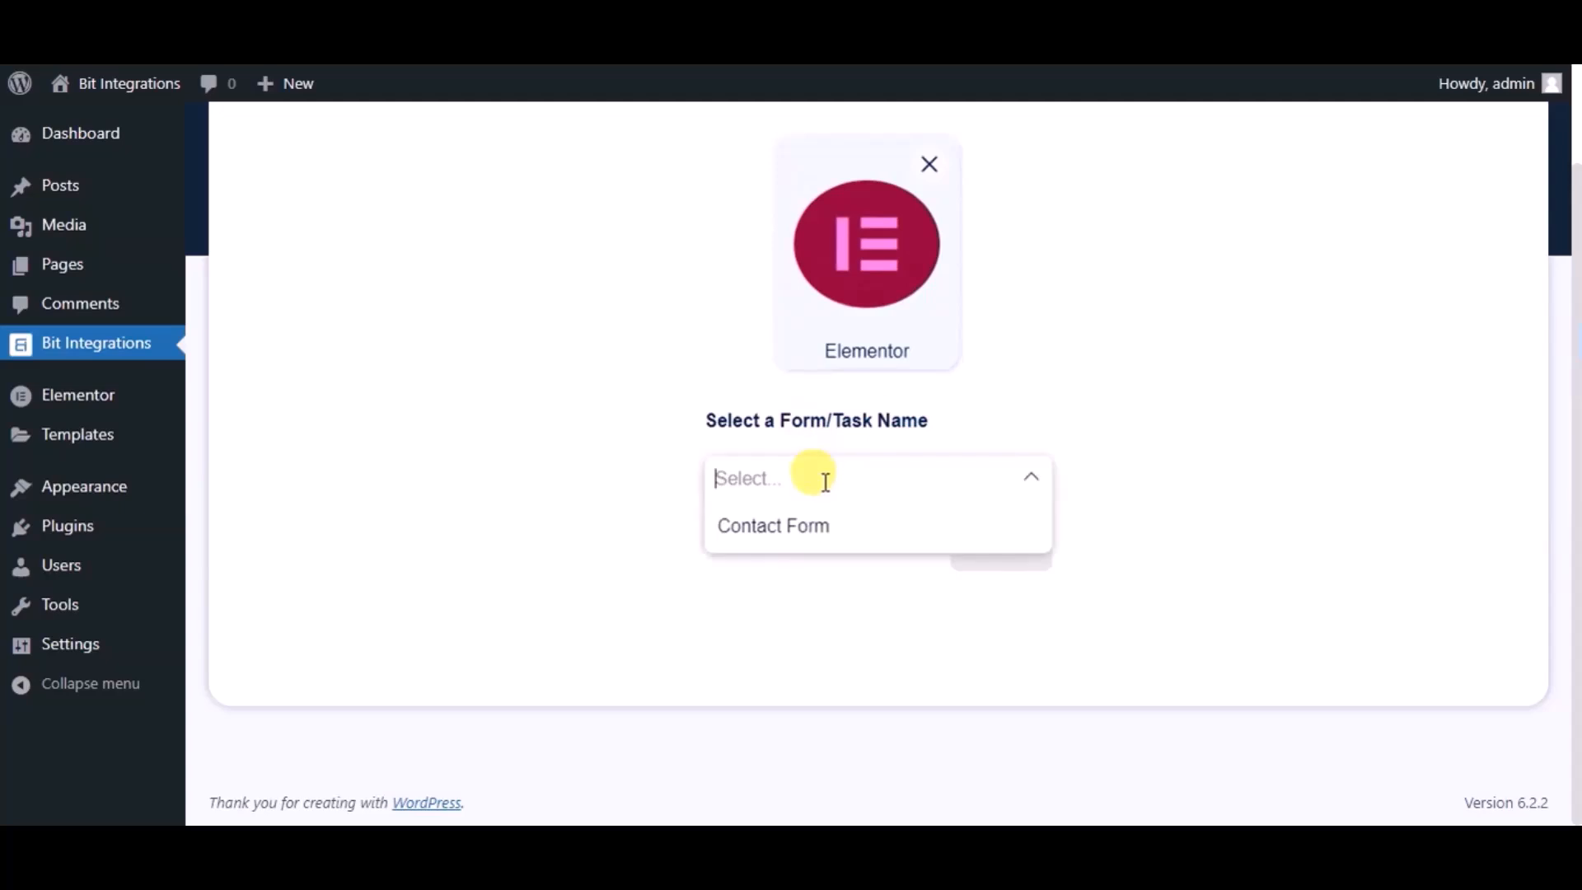
{"action": "left_click", "coordinate": [824, 544]}
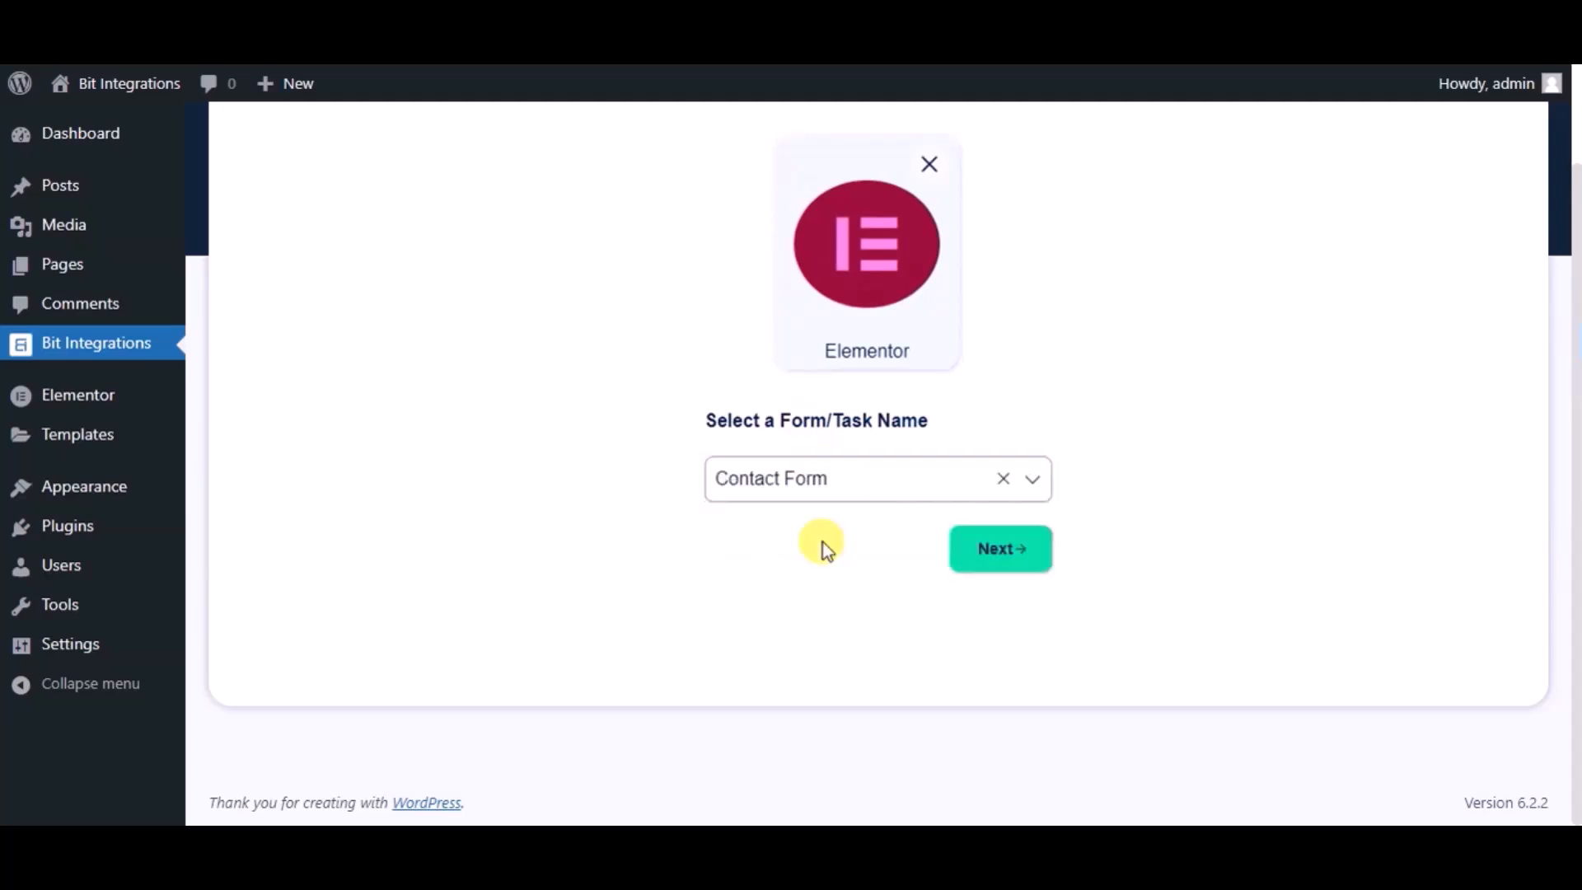
{"action": "left_click", "coordinate": [957, 554]}
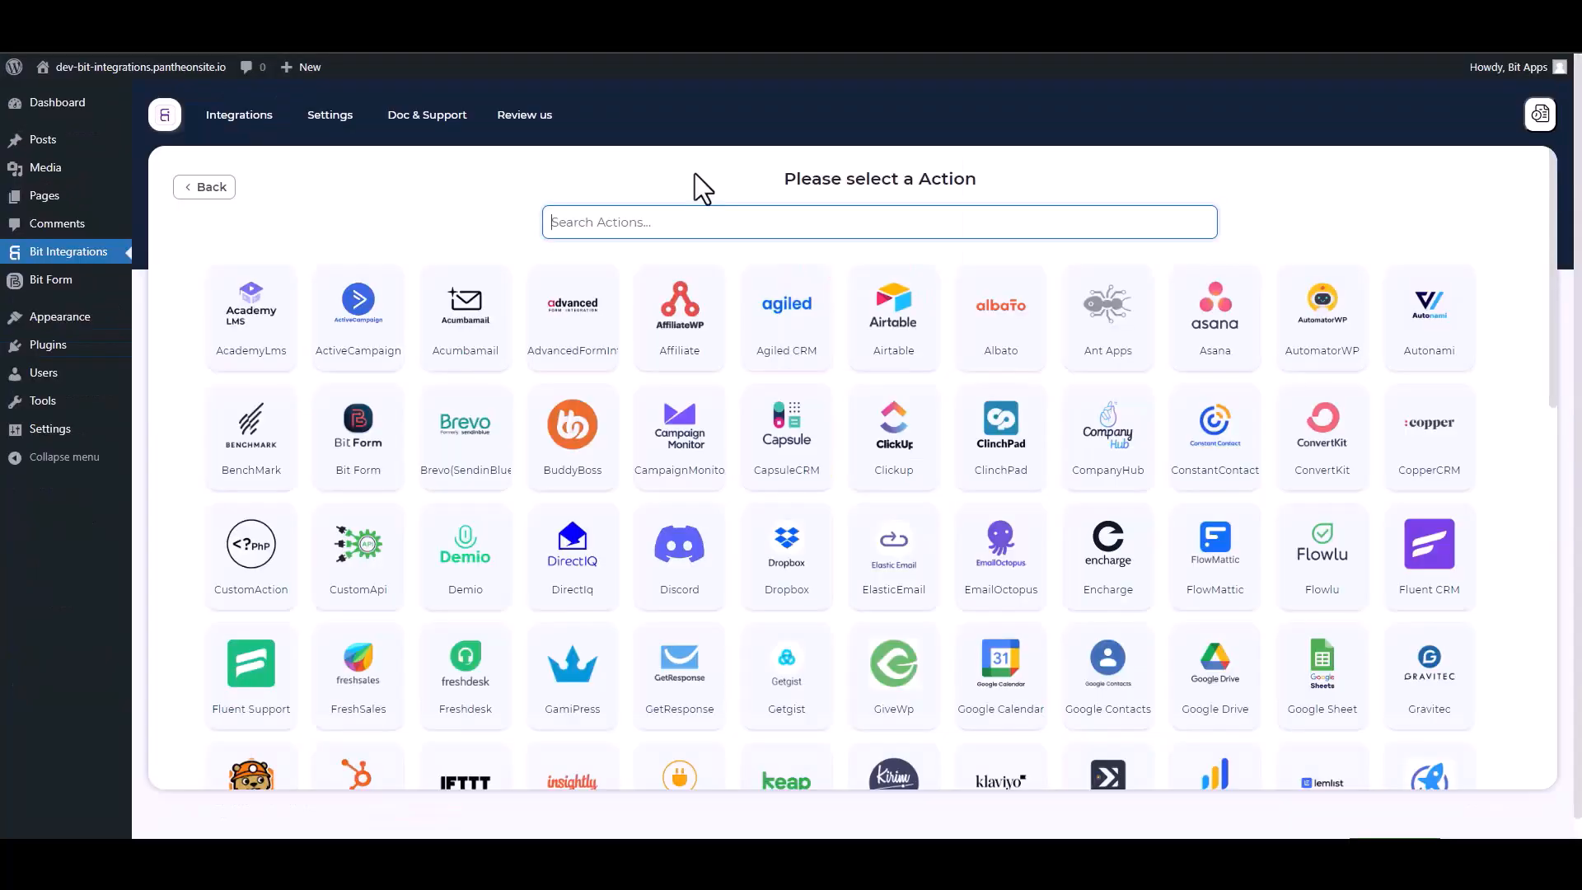
Step: Choose Discord as the action and follow the Discord Console link for a token
{"action": "type", "text": "dis"}
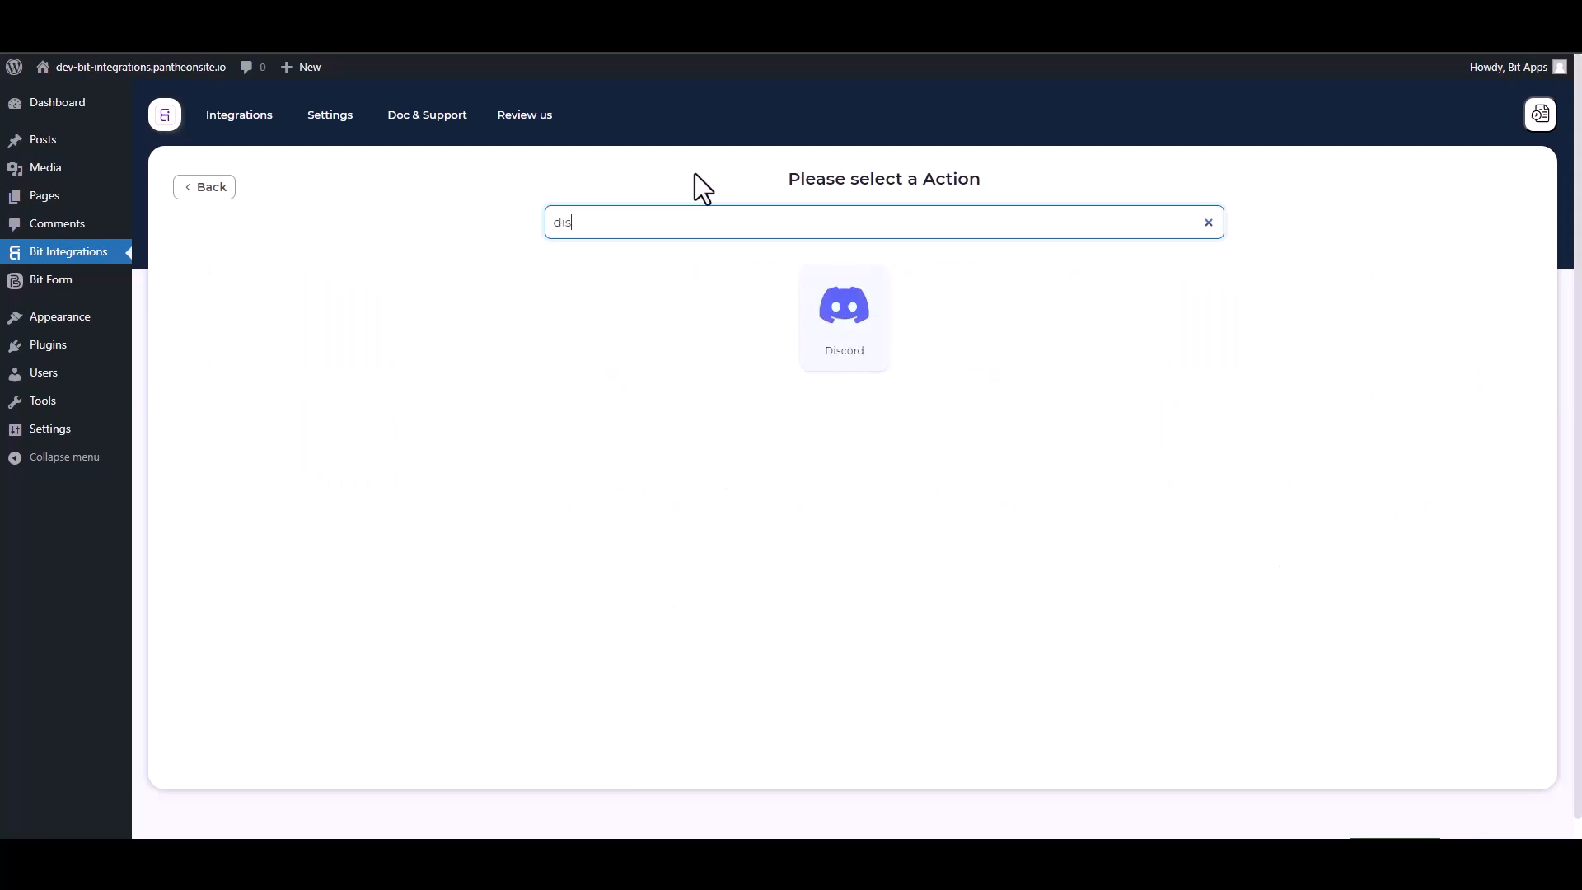
{"action": "left_click", "coordinate": [877, 361]}
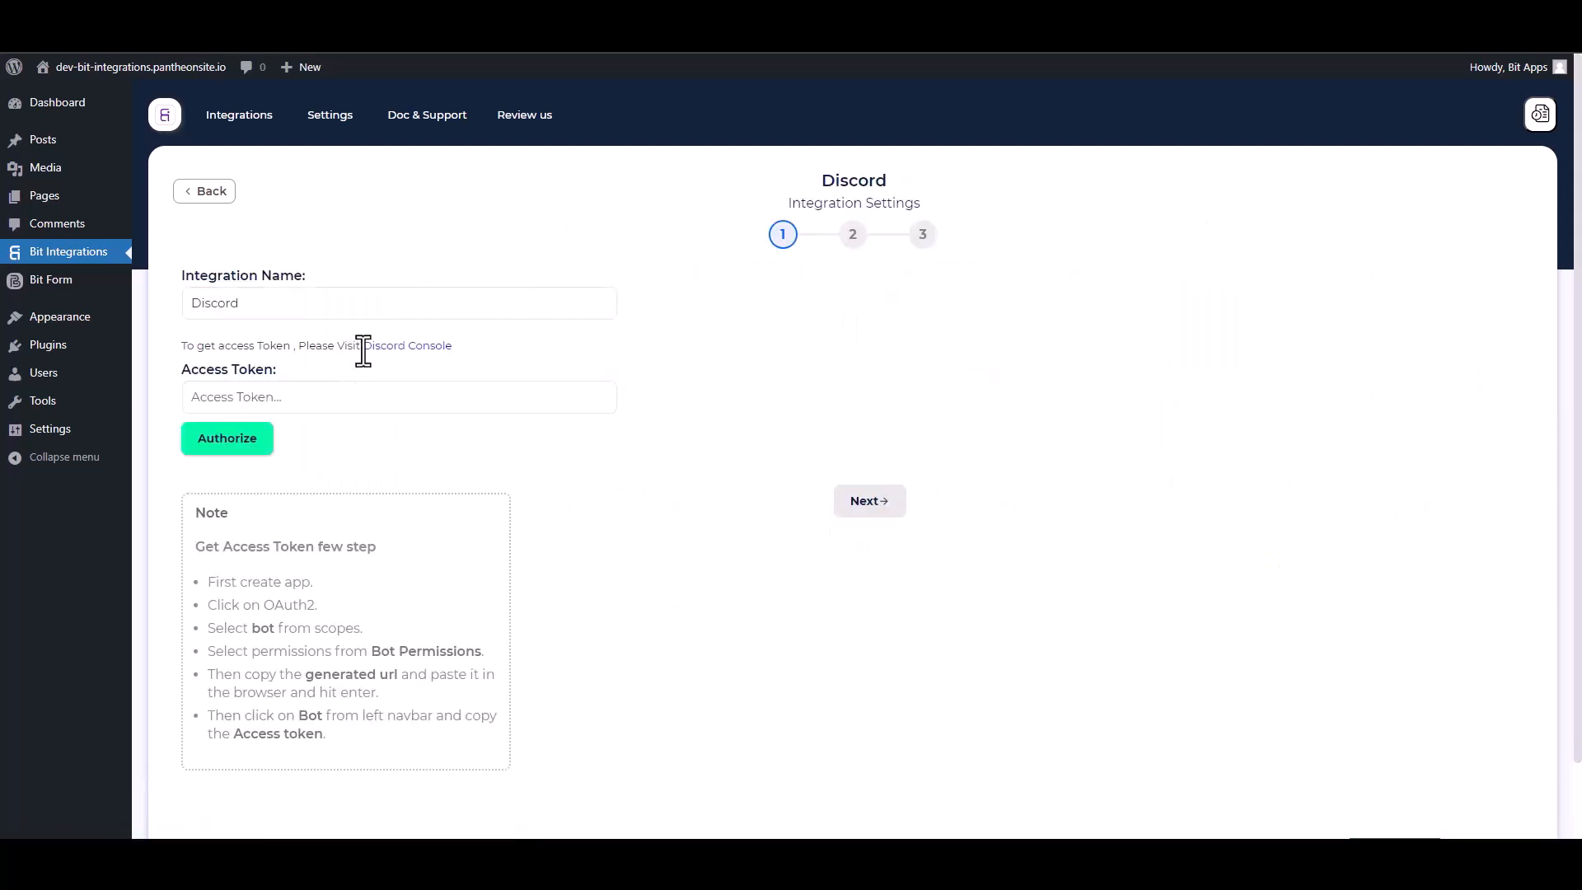
{"action": "left_click", "coordinate": [412, 347]}
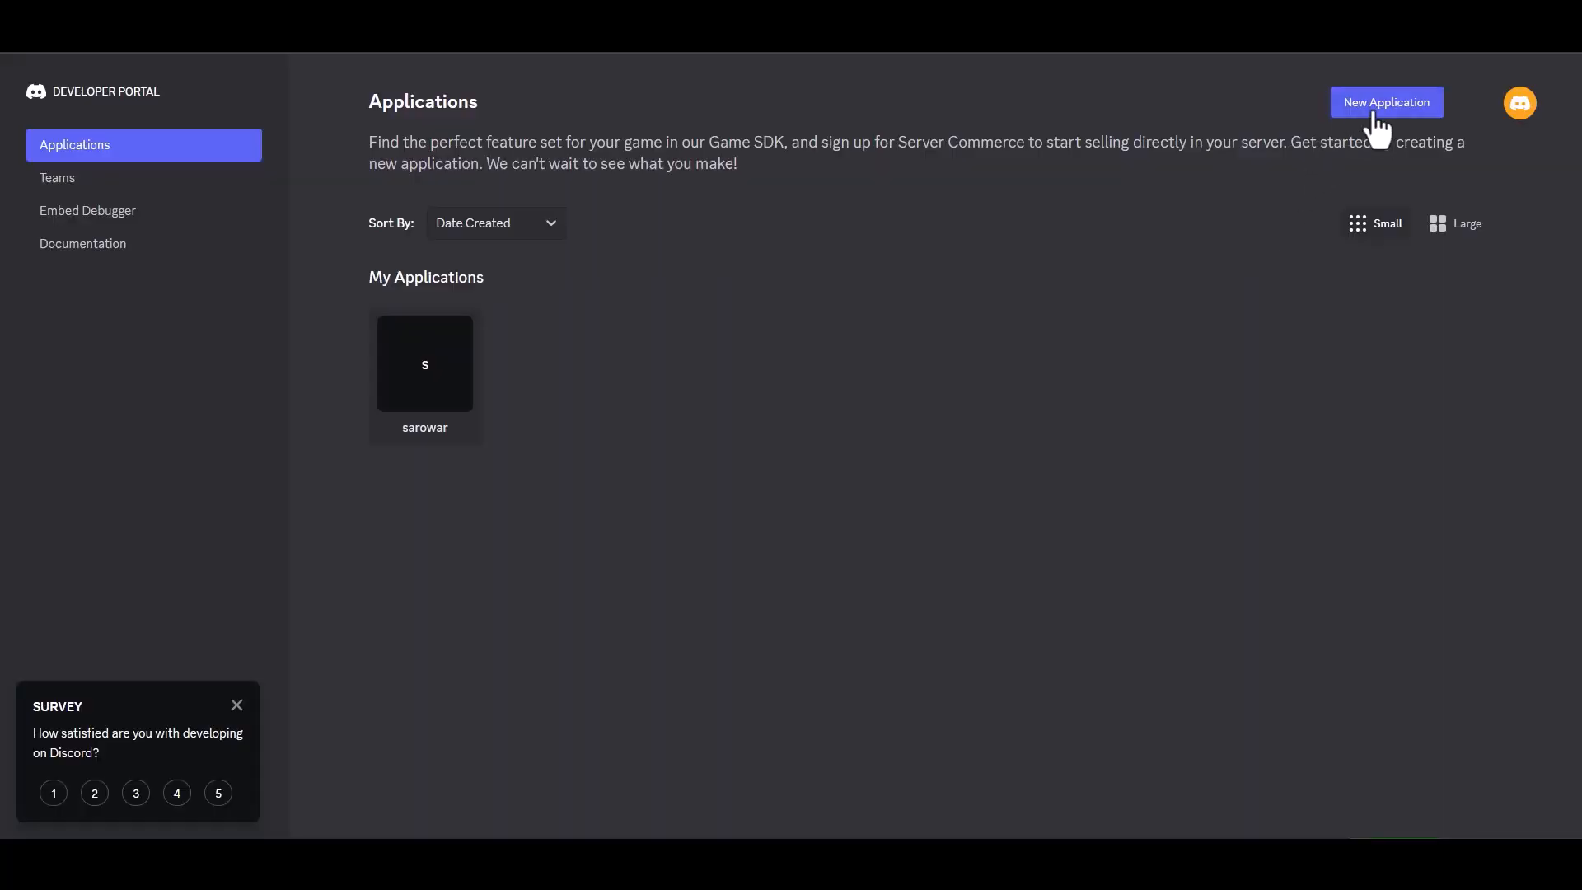
Step: Create a Discord application named 'Bit Integrations', accepting the developer terms
{"action": "left_click", "coordinate": [1378, 109]}
{"action": "left_click", "coordinate": [709, 417]}
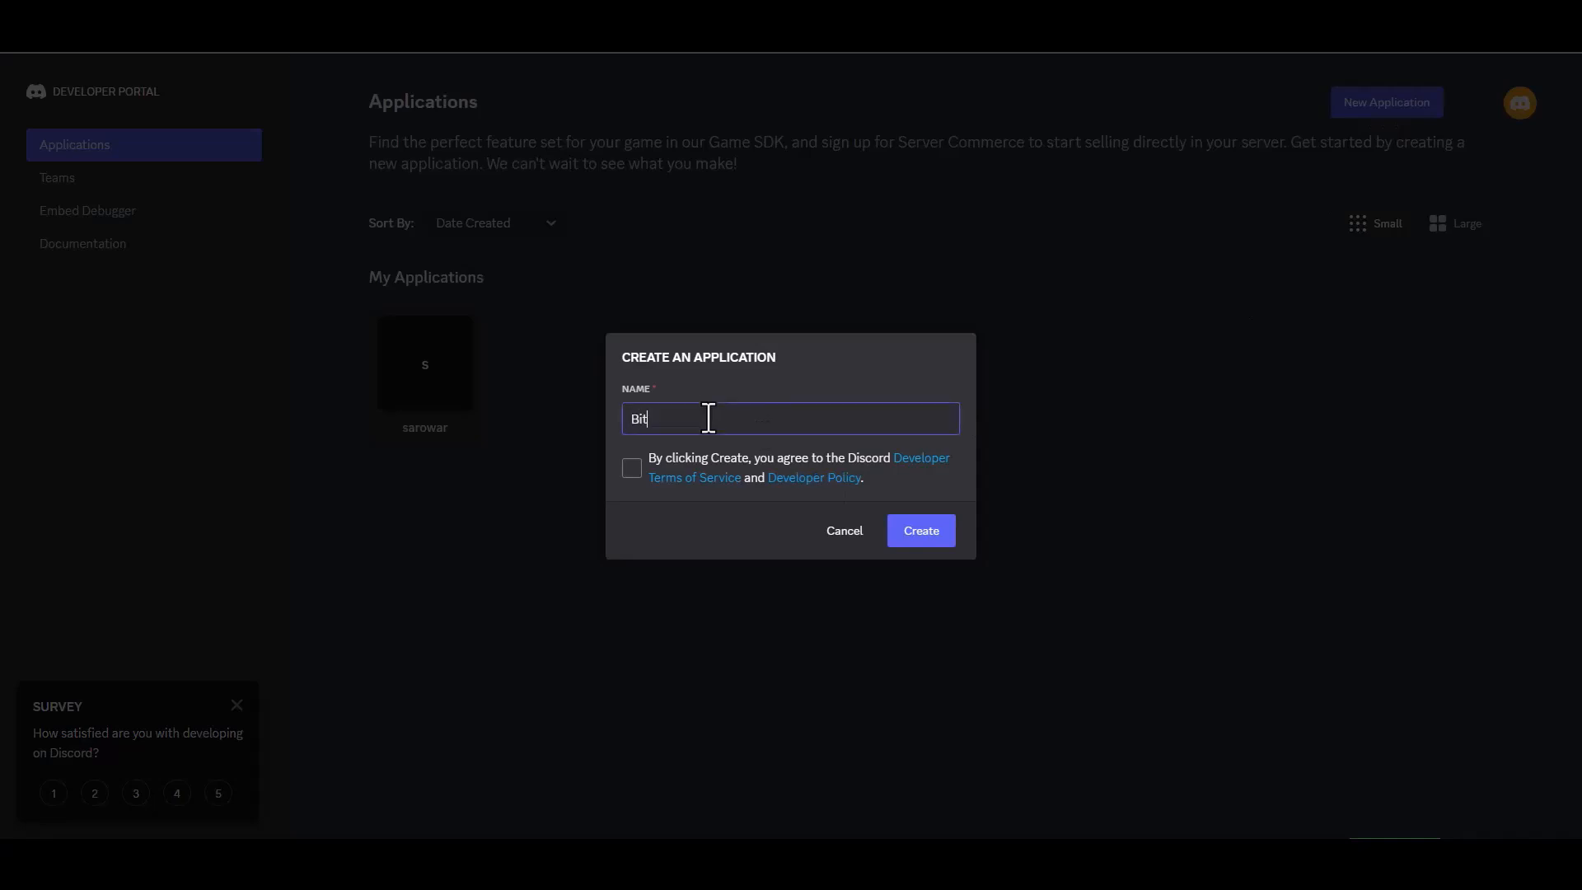
{"action": "type", "text": "Bit Integrations"}
{"action": "left_click", "coordinate": [632, 468]}
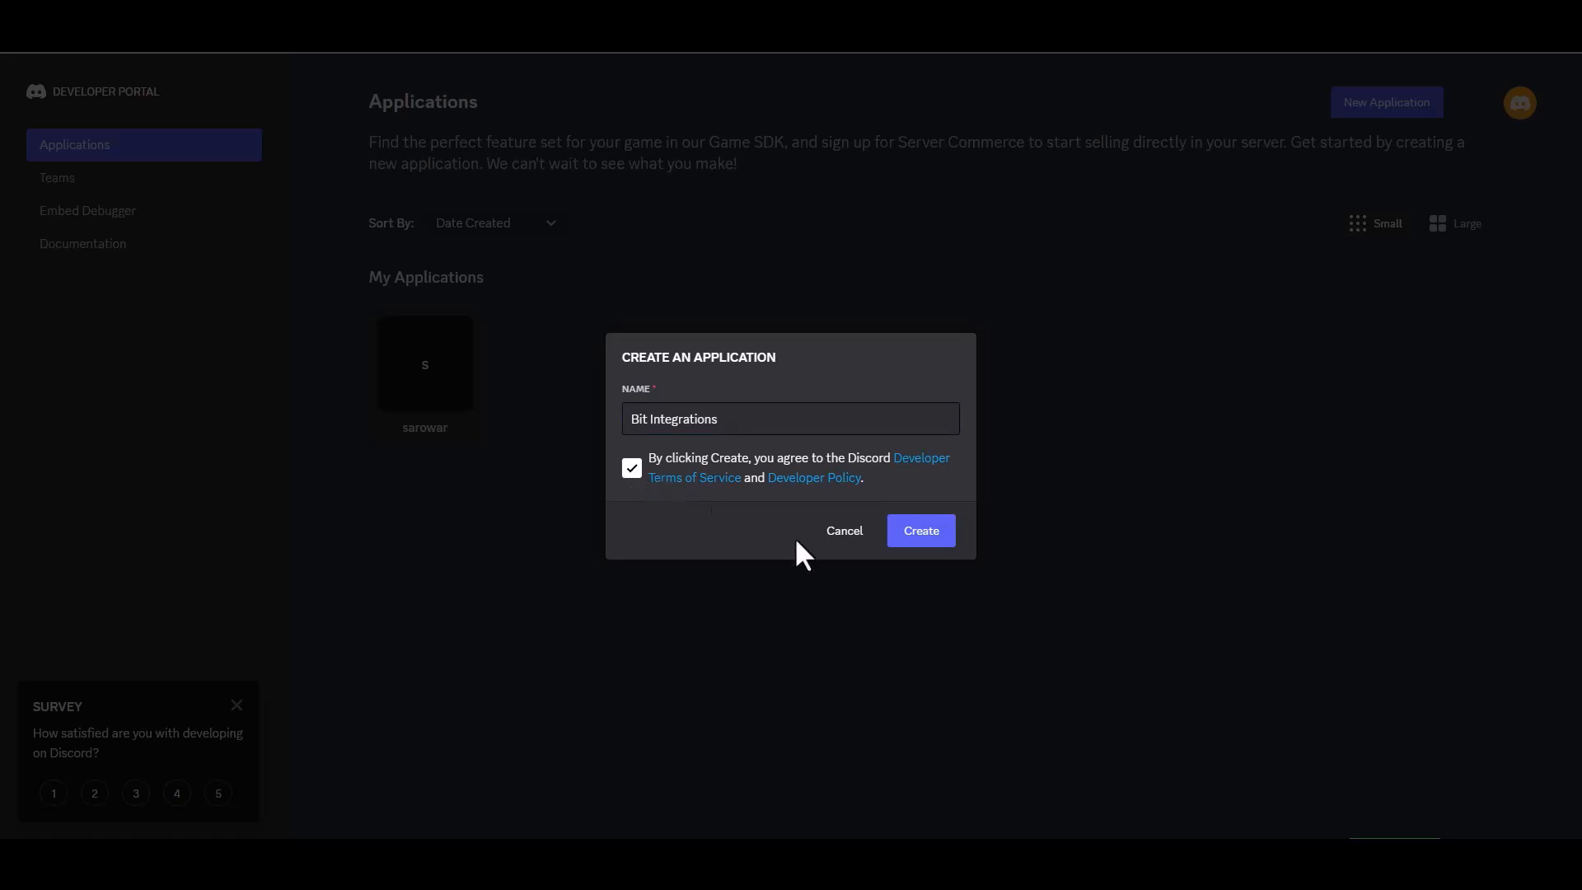
{"action": "left_click", "coordinate": [902, 544]}
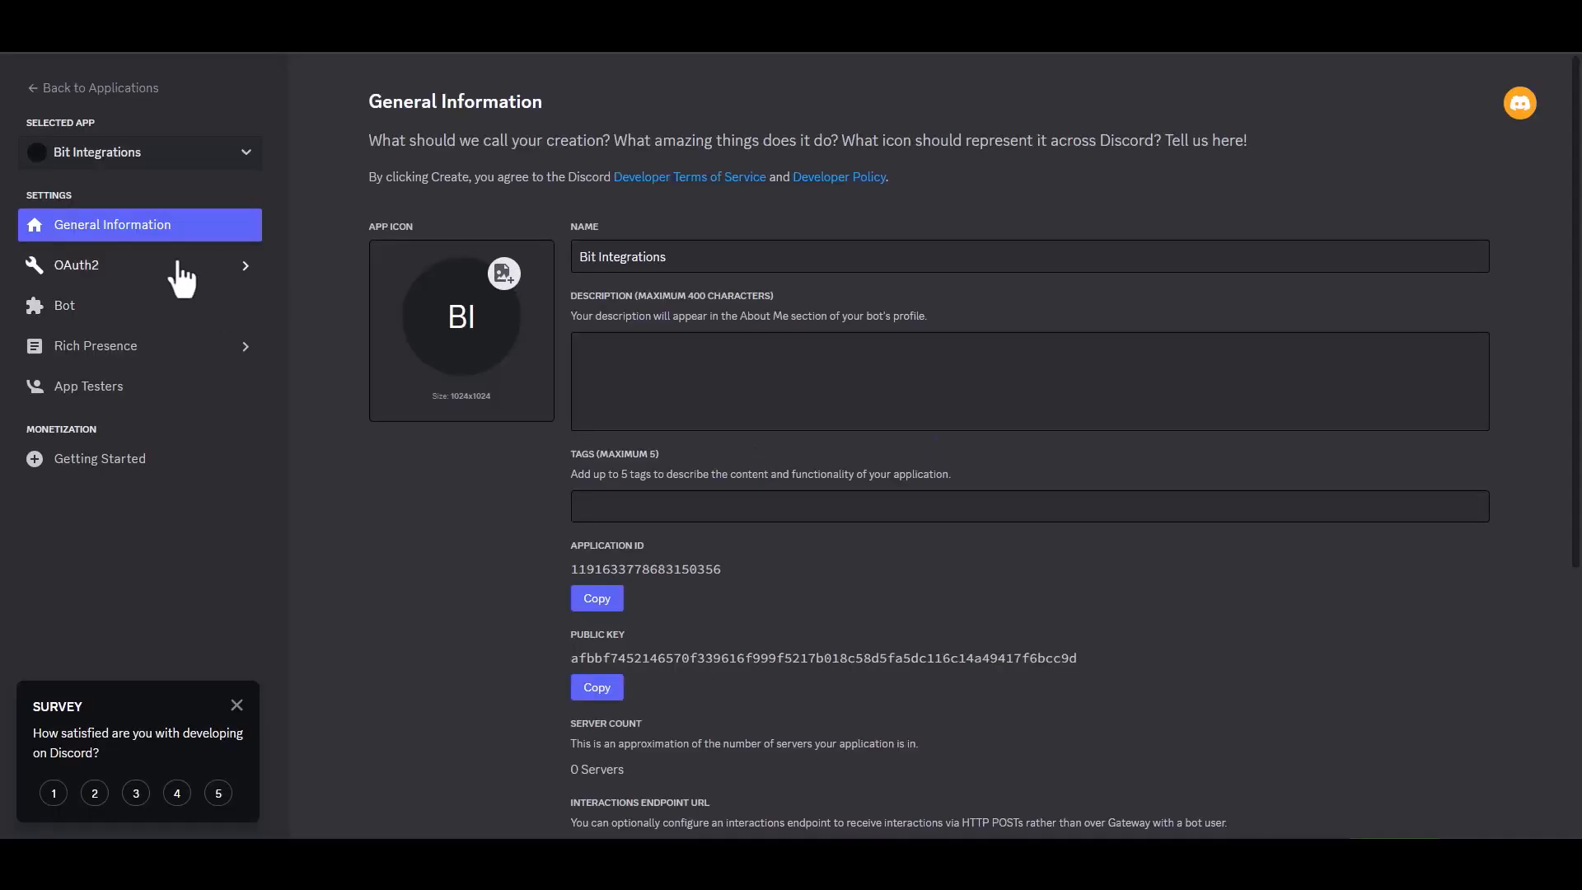
Step: Generate an OAuth2 invite URL with the bot scope and Administrator permission, and copy it
{"action": "left_click", "coordinate": [108, 270]}
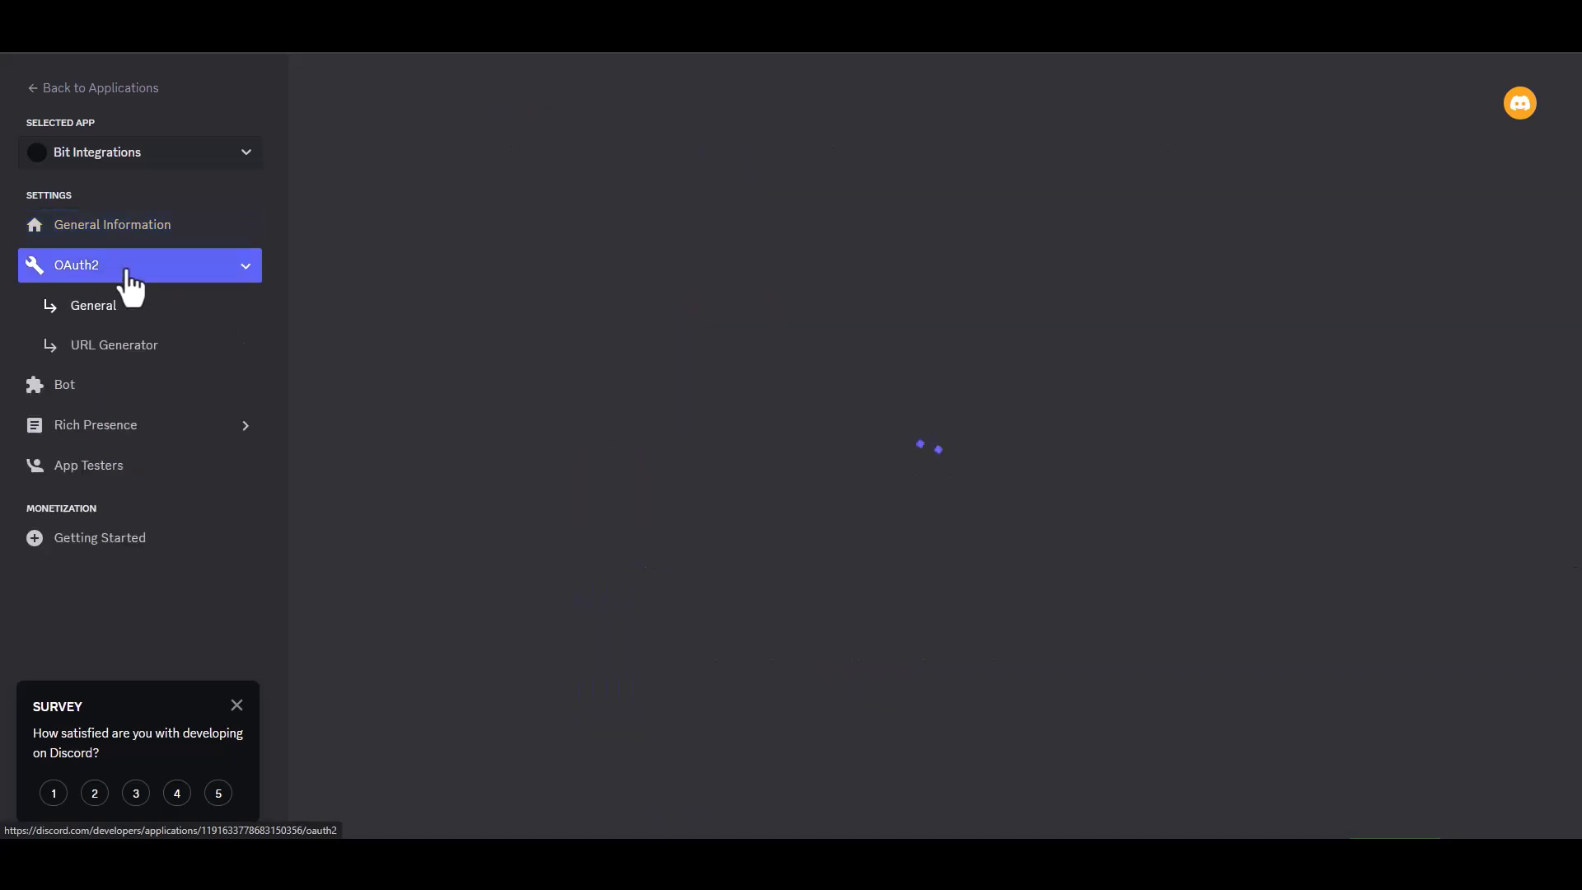
{"action": "left_click", "coordinate": [149, 349]}
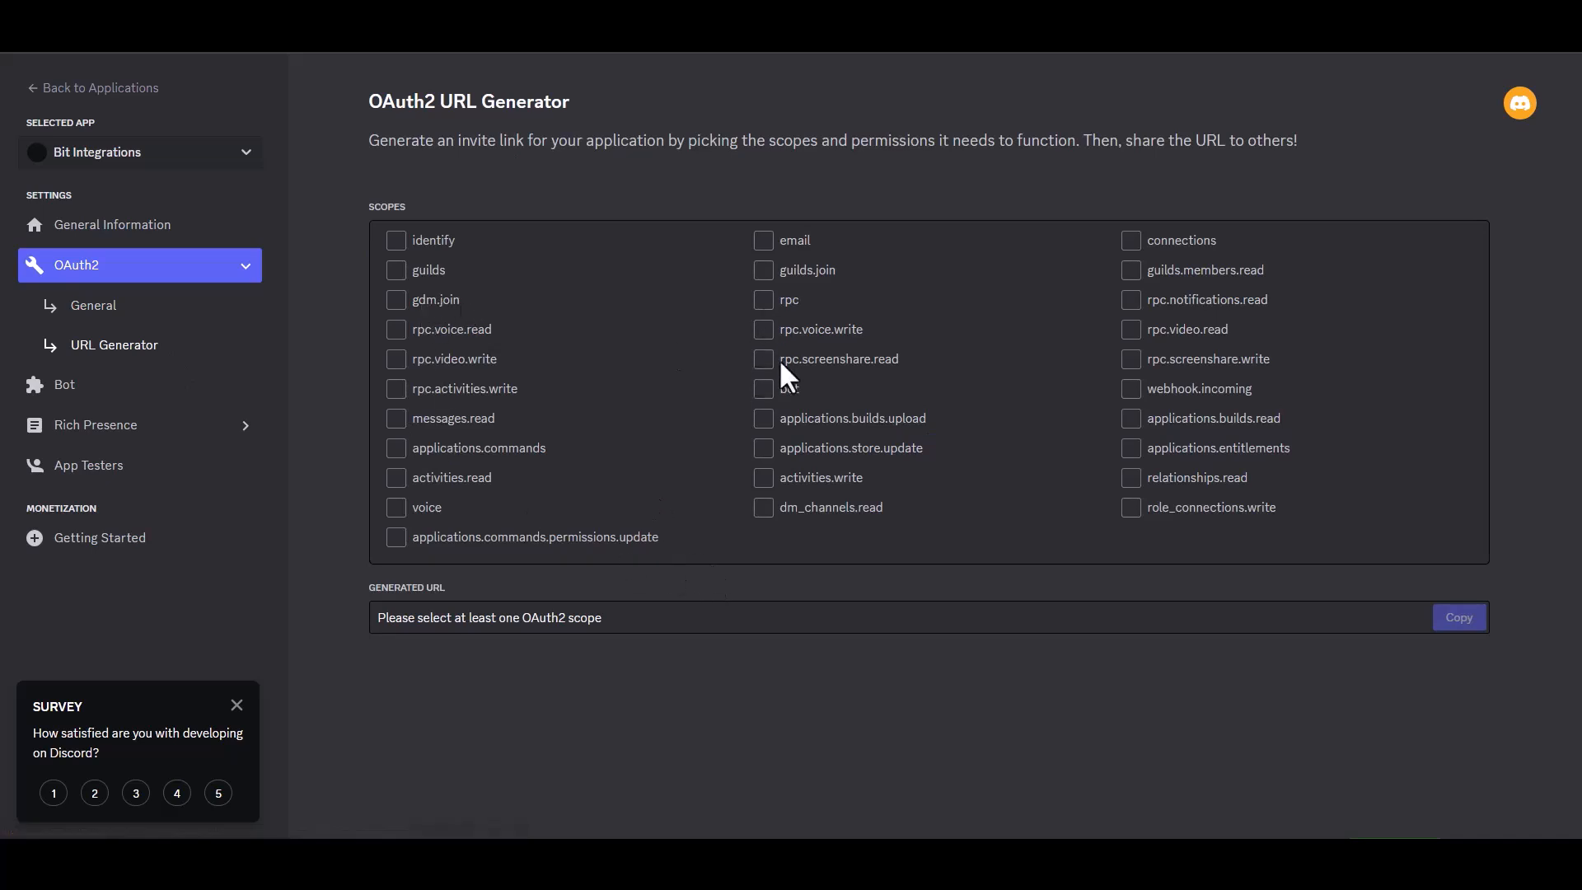
{"action": "left_click", "coordinate": [766, 394]}
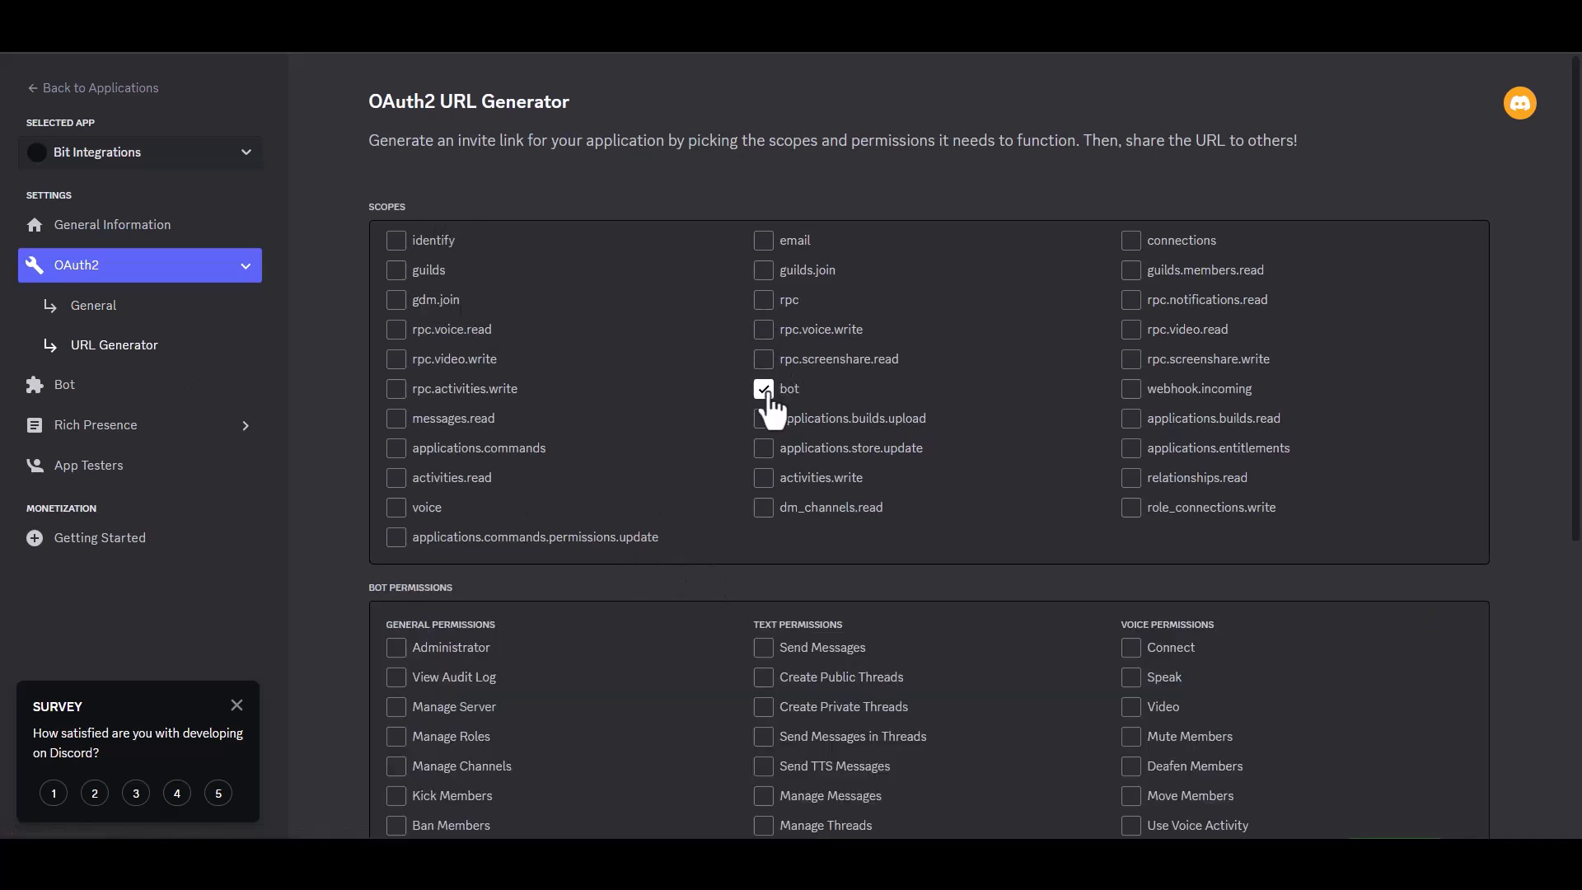
{"action": "scroll", "coordinate": [881, 455], "scroll_direction": "down", "scroll_amount": 4}
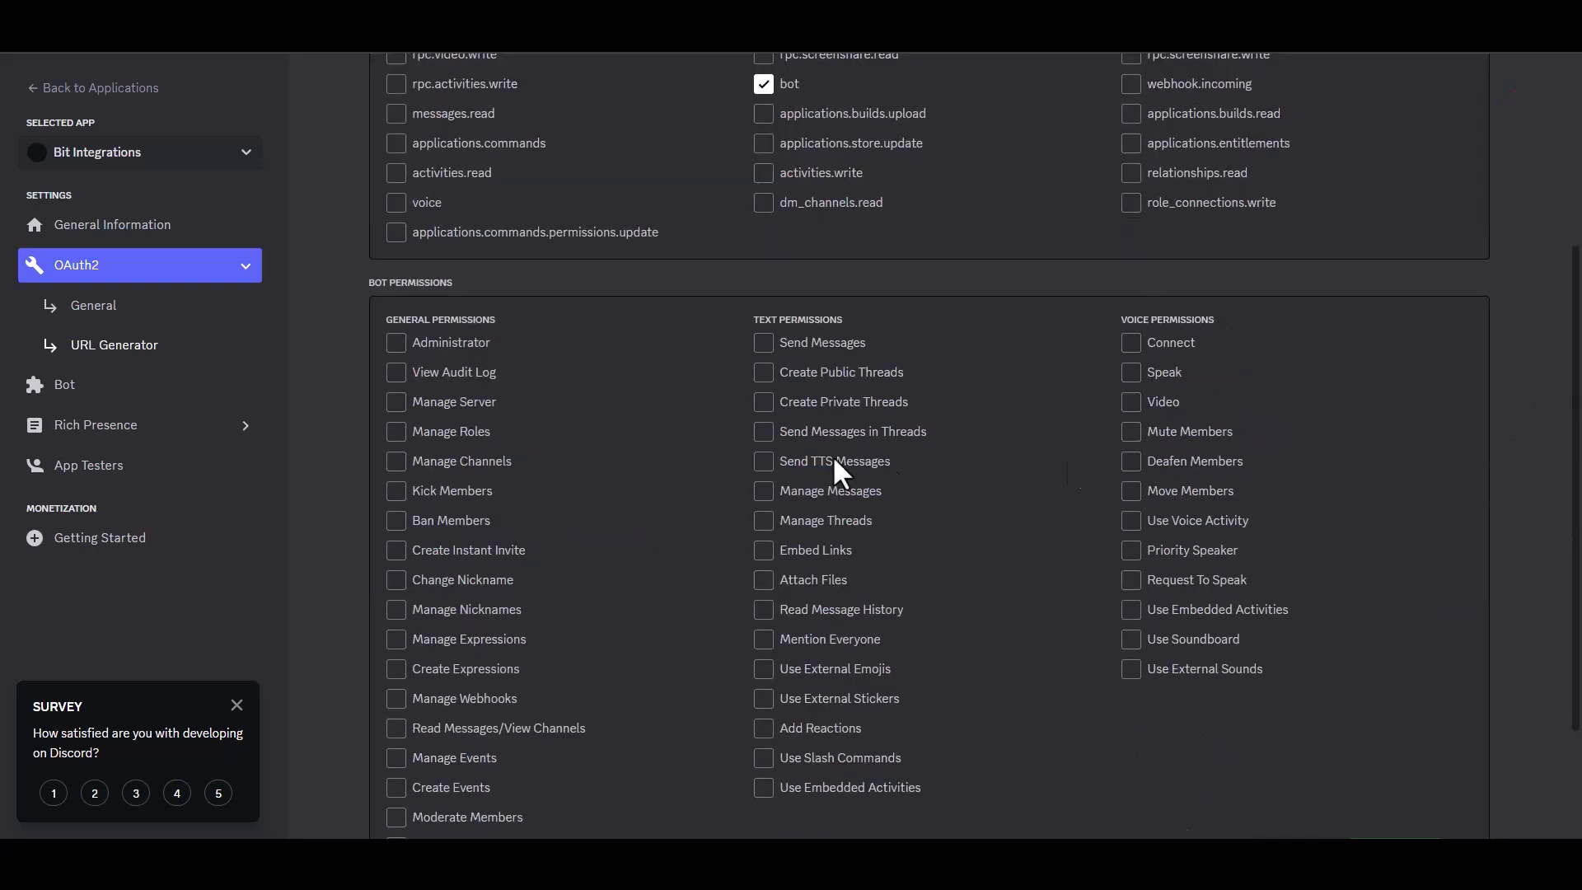
{"action": "left_click", "coordinate": [396, 346]}
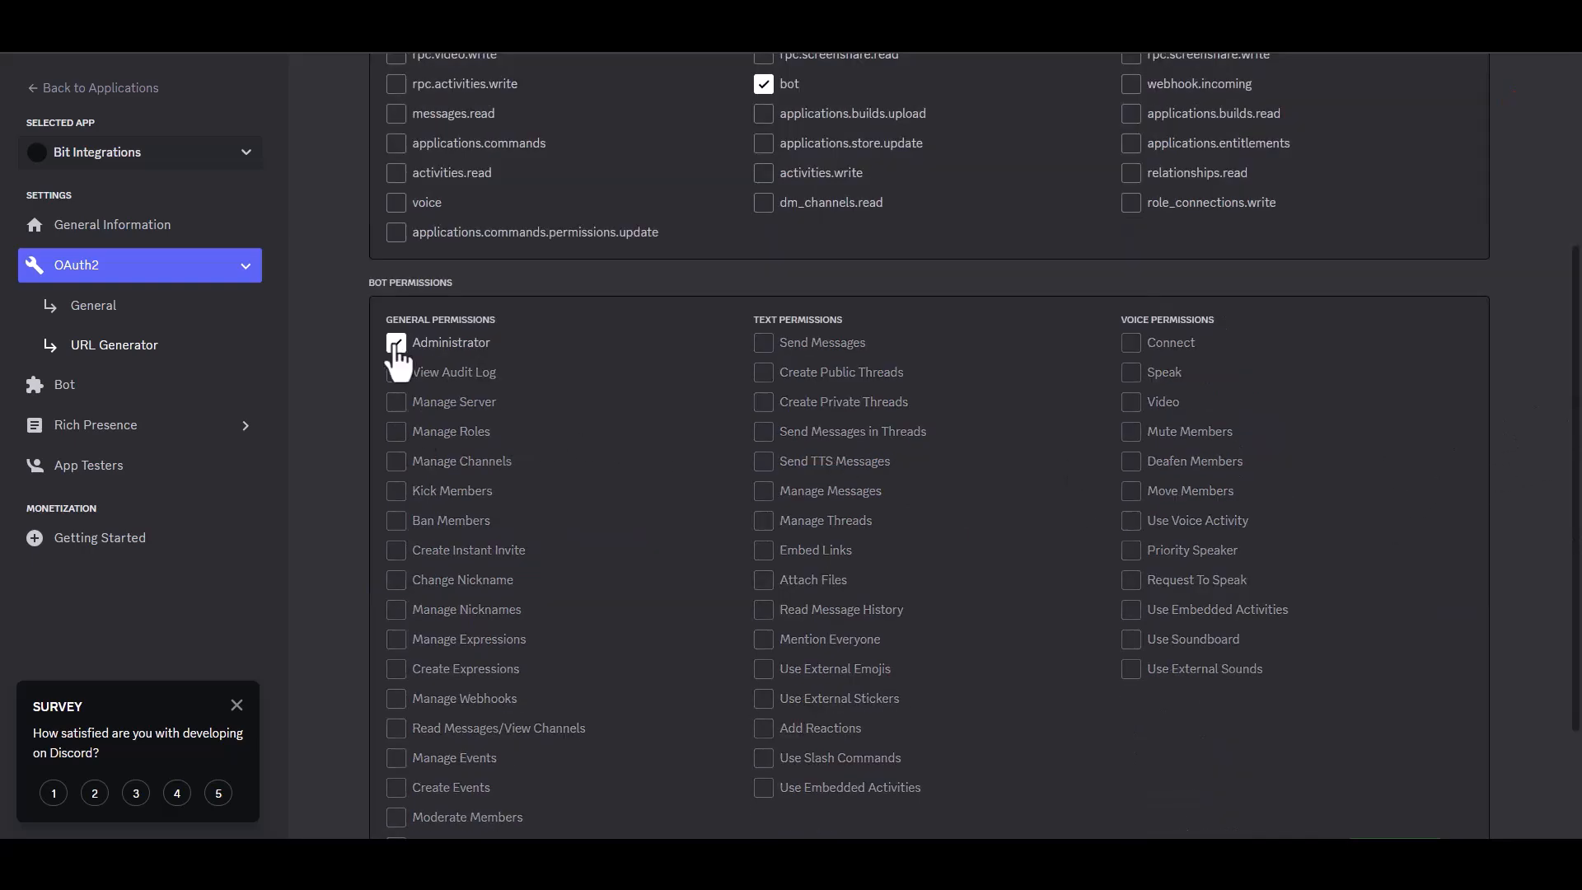
{"action": "scroll", "coordinate": [1578, 428], "scroll_direction": "down", "scroll_amount": 2}
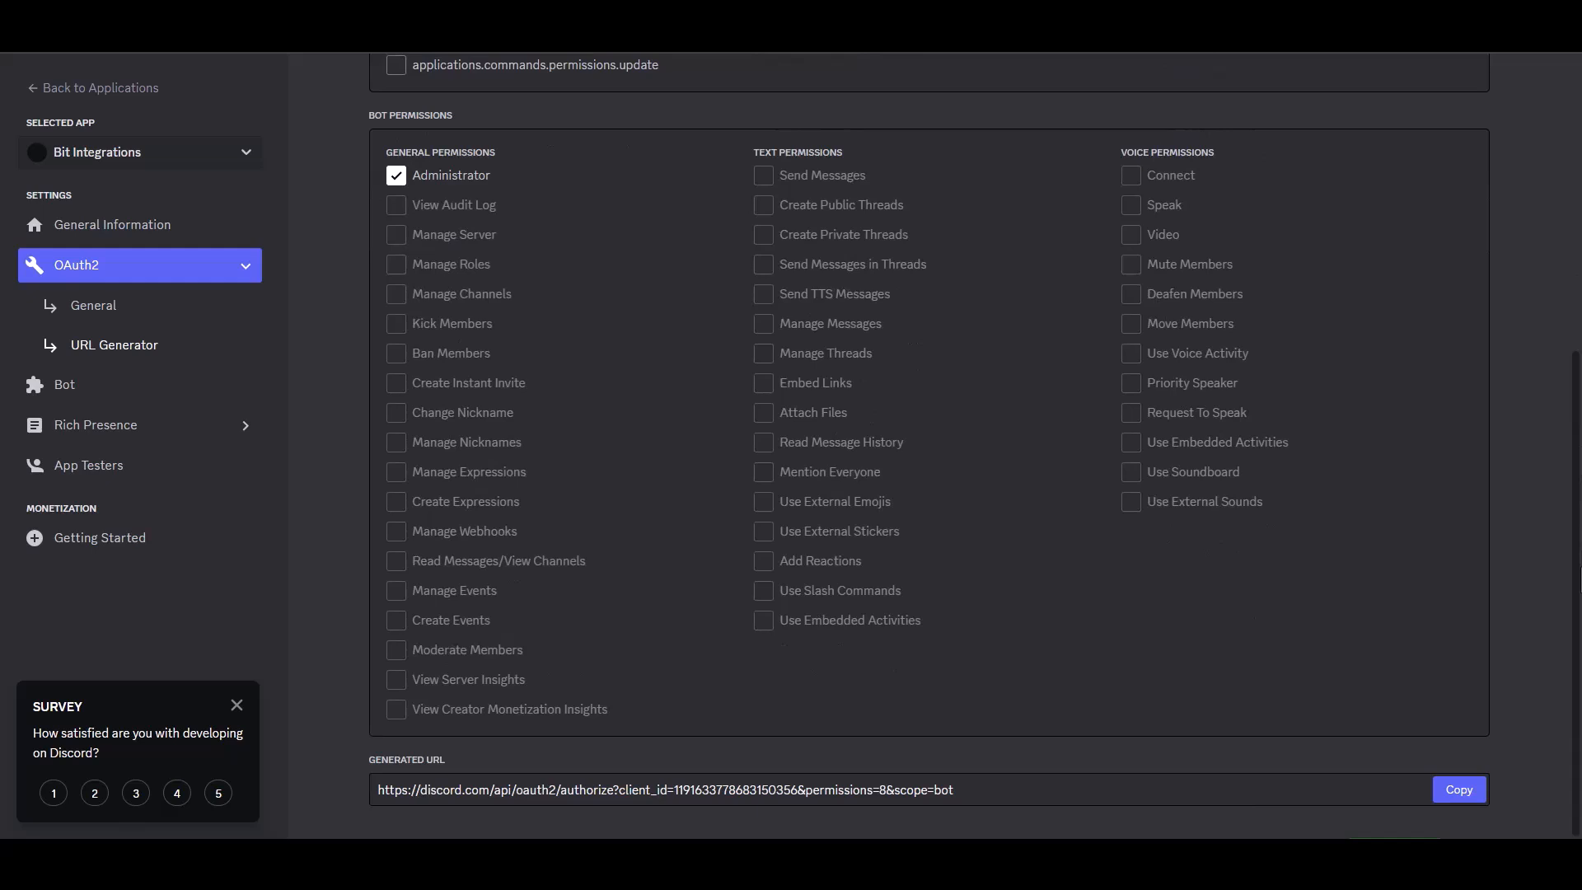
{"action": "left_click", "coordinate": [1452, 790]}
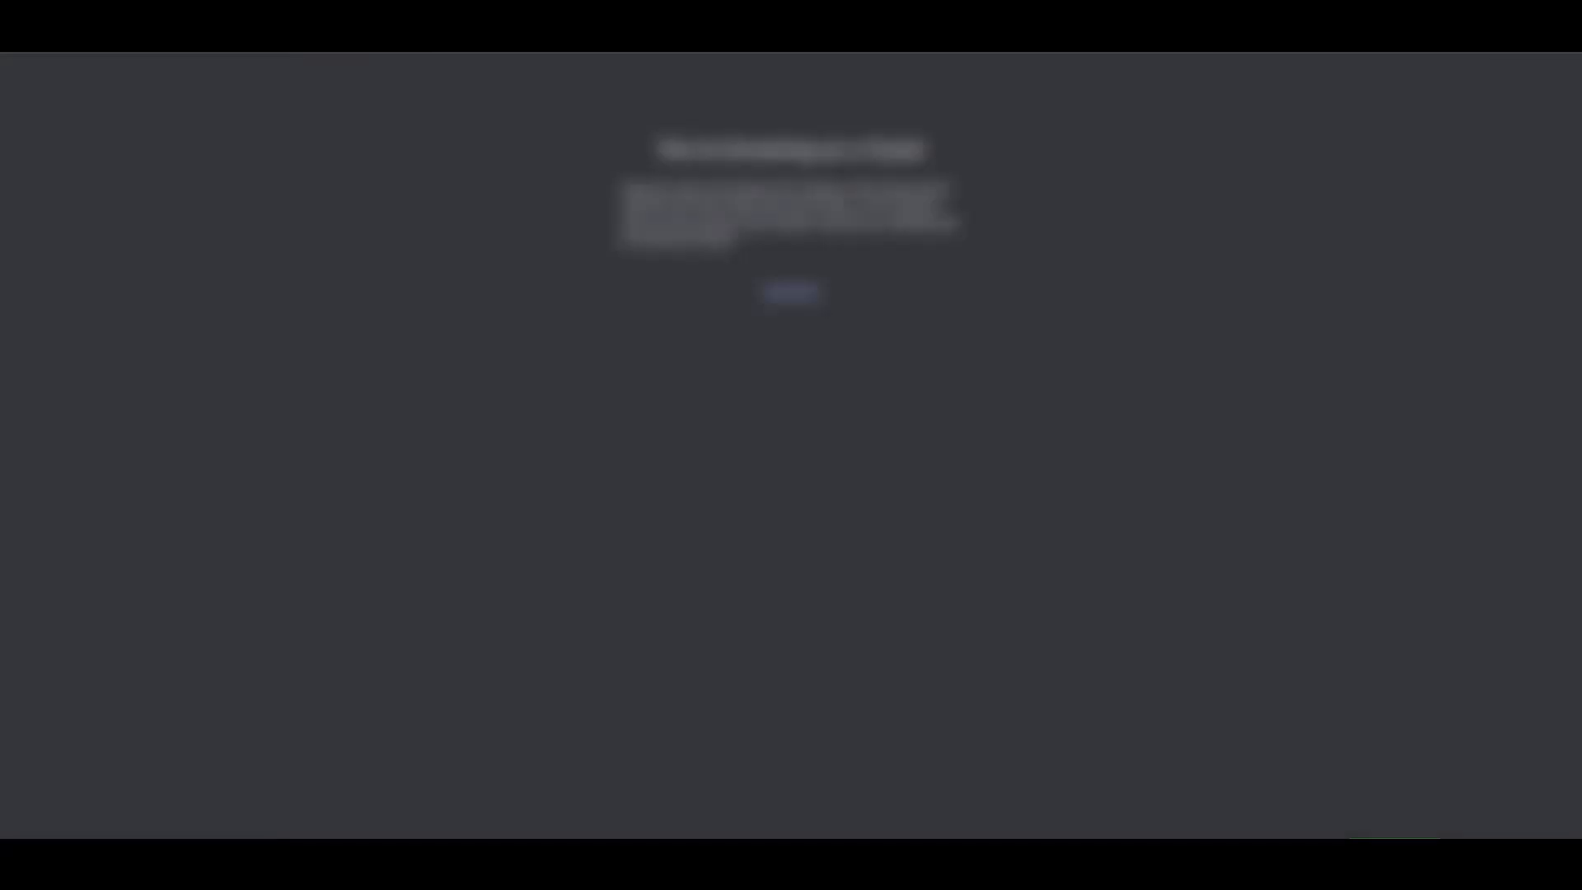
Step: Open the copied invite URL and authorize the bot into your server with Administrator permission
{"action": "key", "text": "ctrl+l"}
{"action": "key", "text": "ctrl+v"}
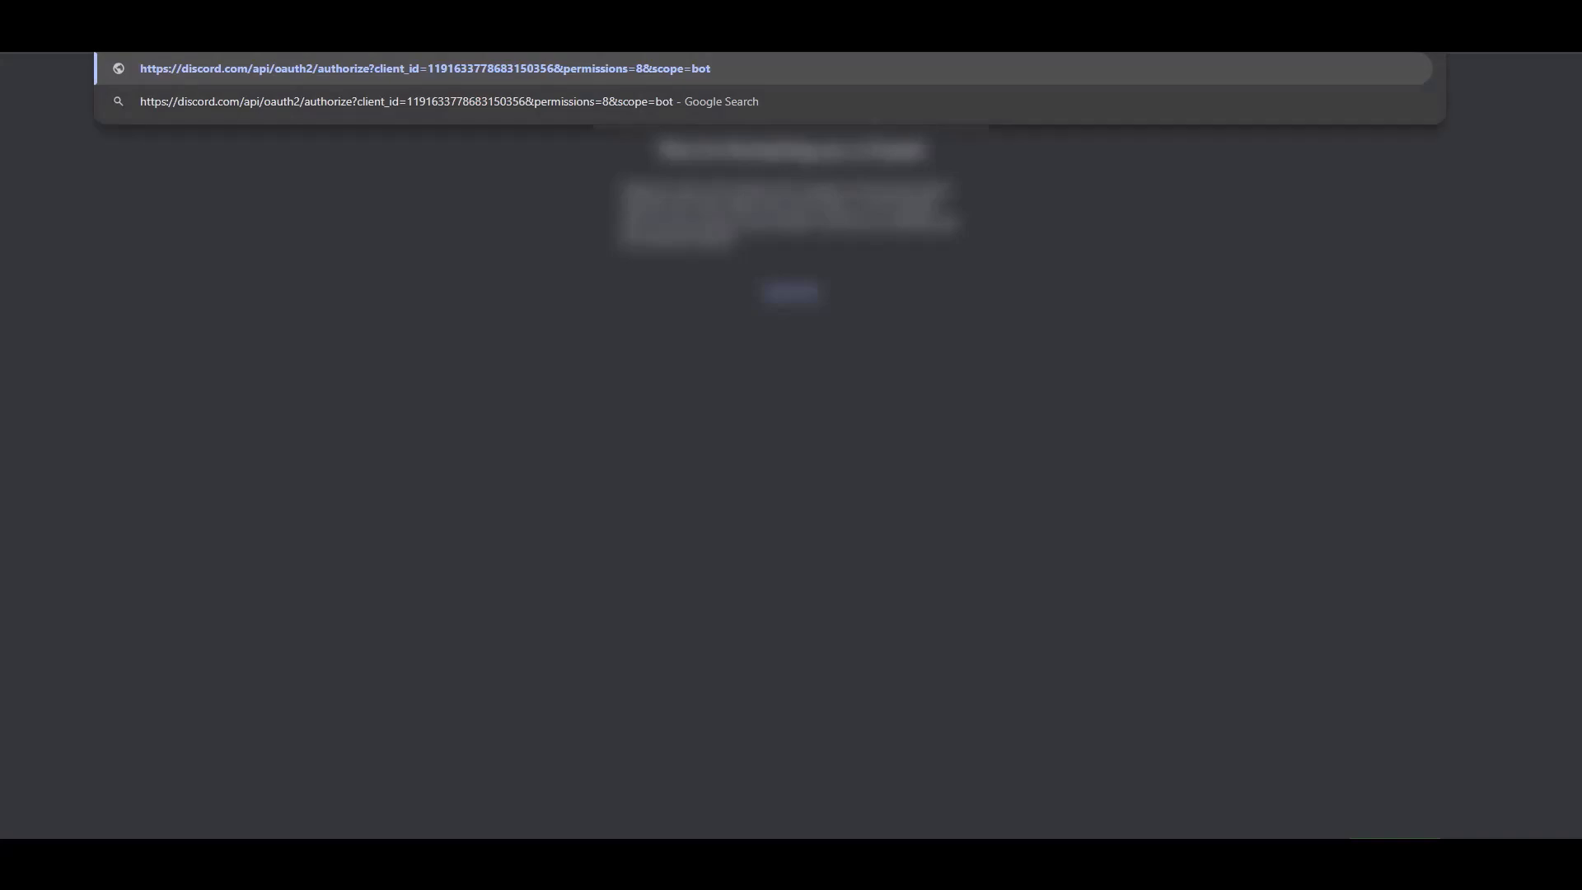
{"action": "key", "text": "Return"}
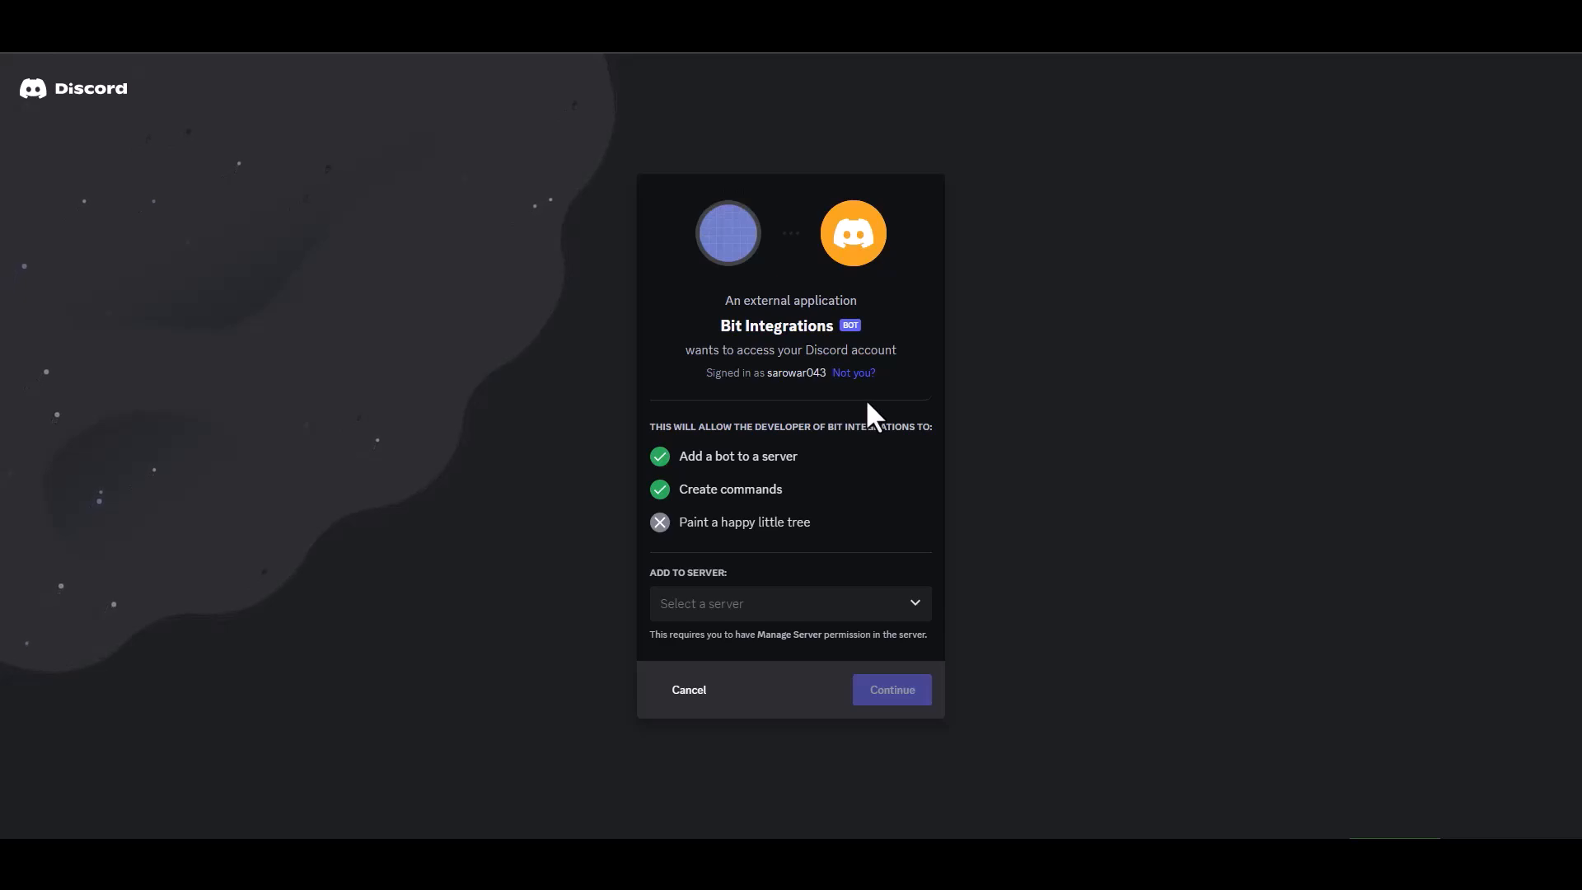
{"action": "left_click", "coordinate": [765, 610]}
{"action": "left_click", "coordinate": [723, 649]}
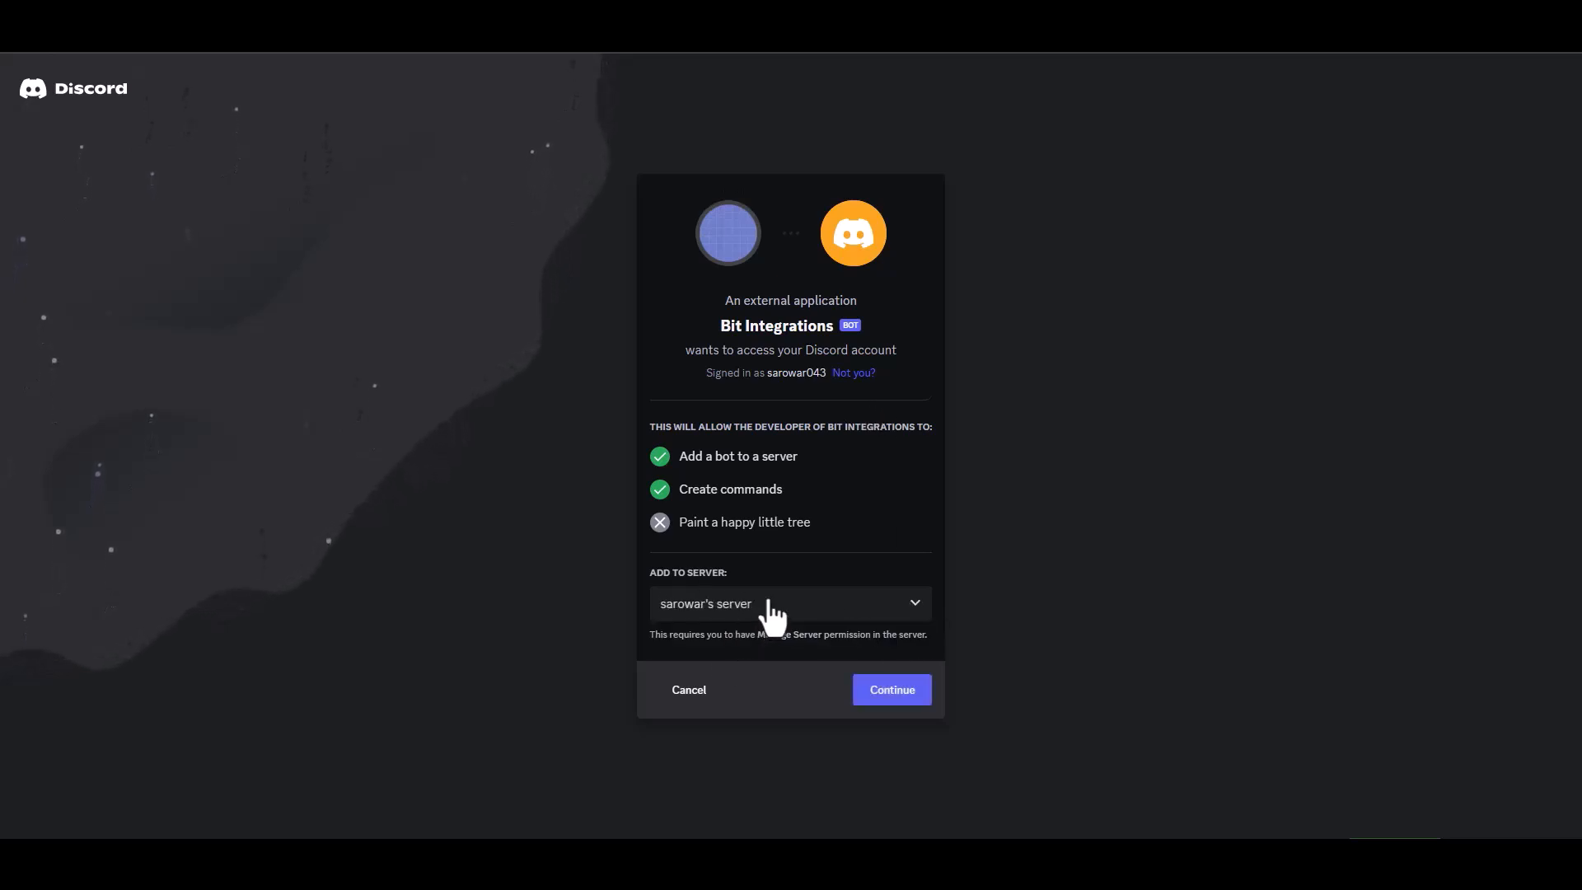
{"action": "left_click", "coordinate": [893, 694]}
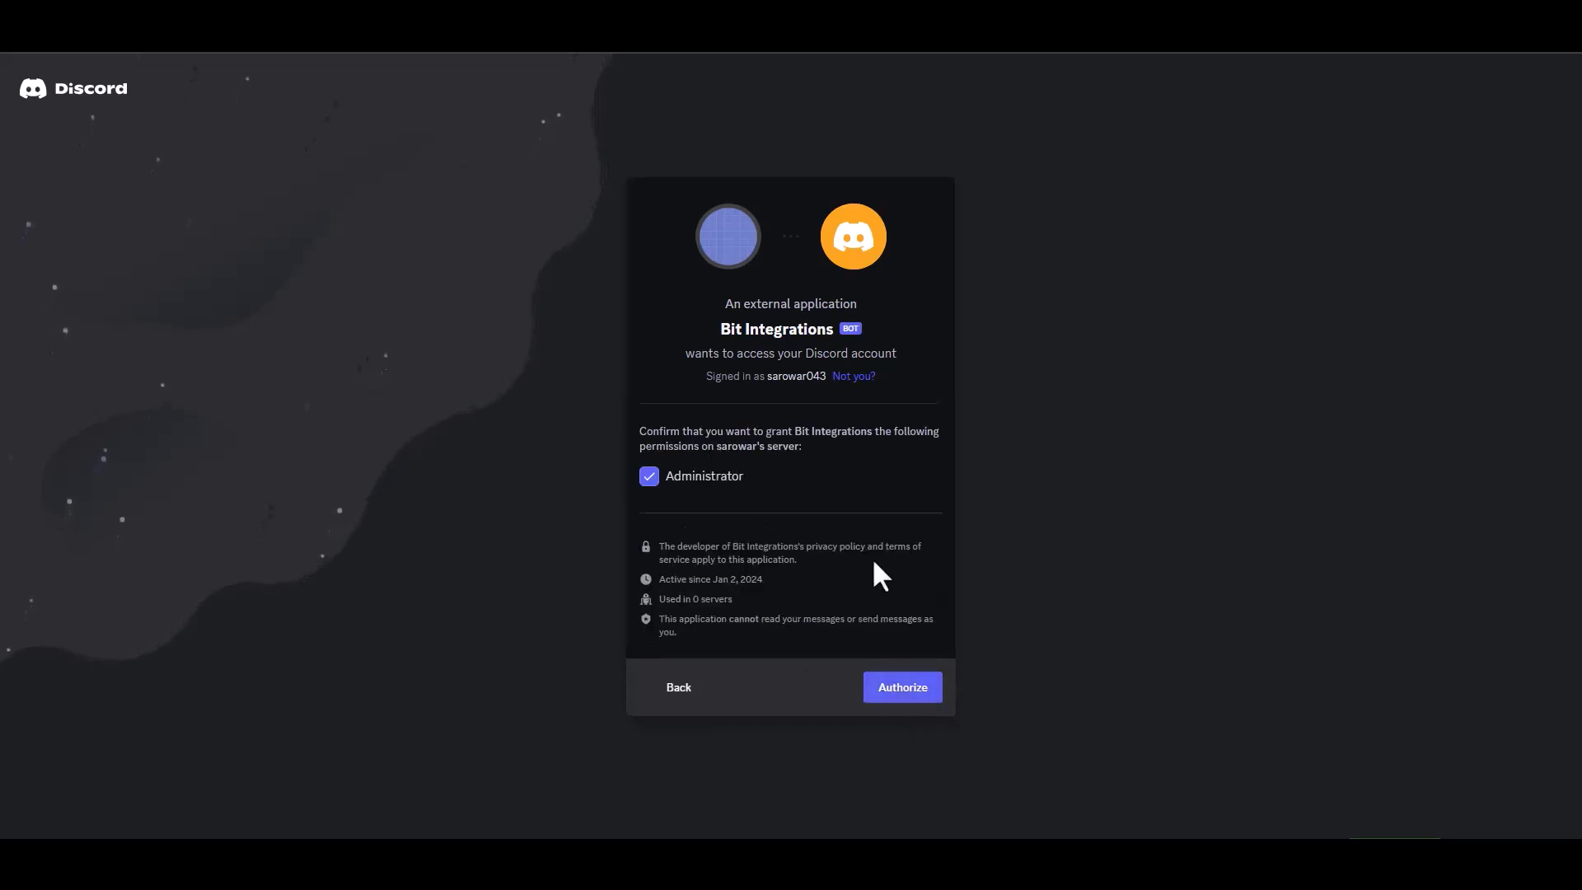
{"action": "left_click", "coordinate": [900, 689]}
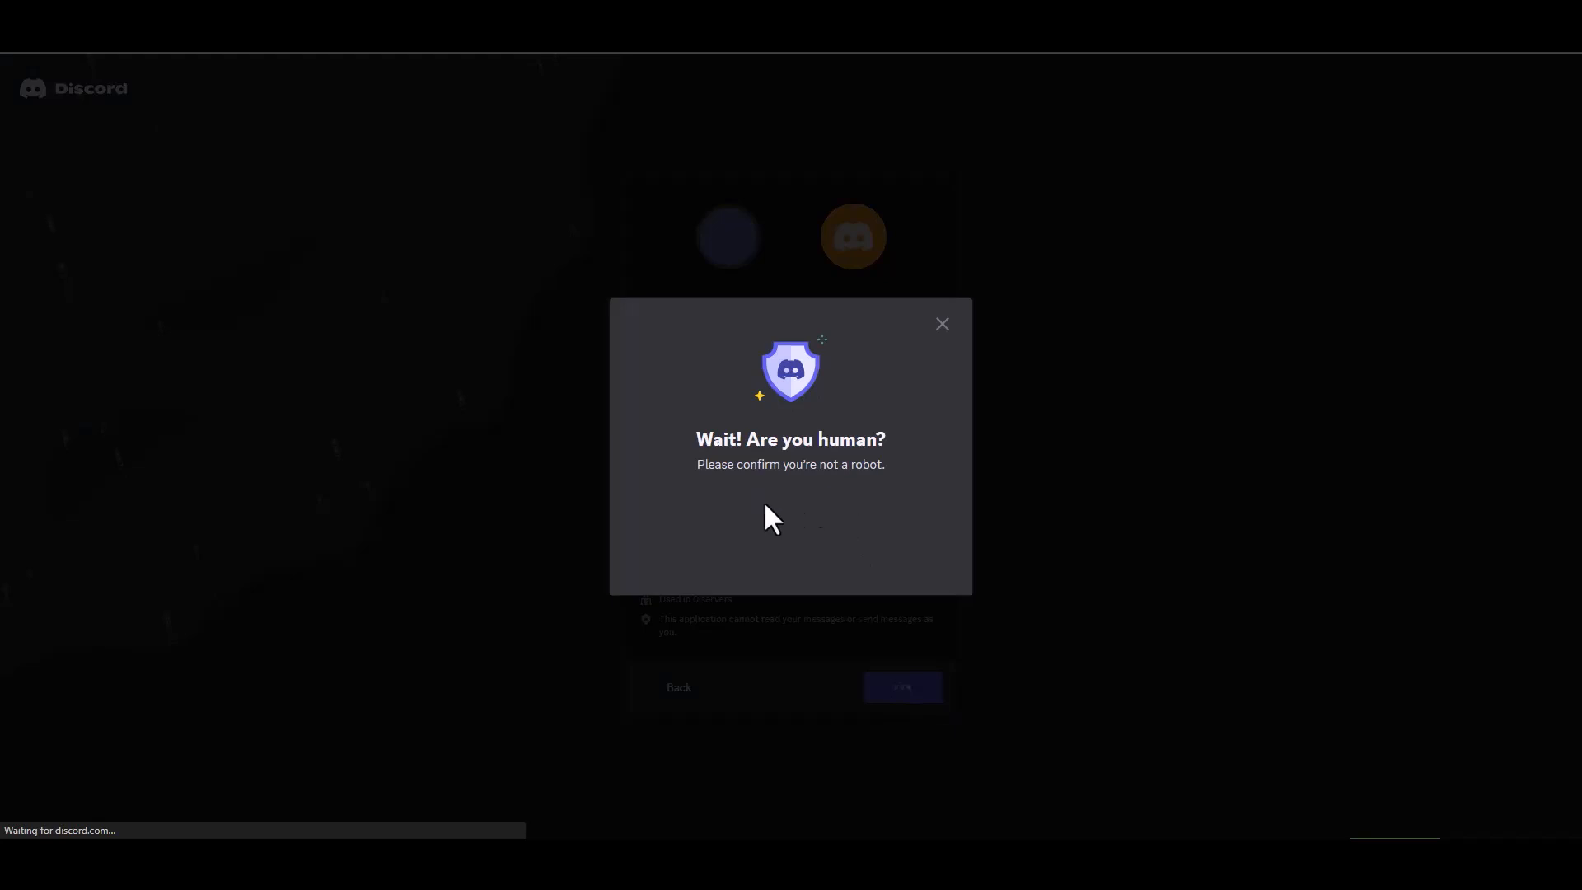
Step: Pass the human check, go to the server, and dismiss the Gift Nitro popup
{"action": "left_click", "coordinate": [691, 526]}
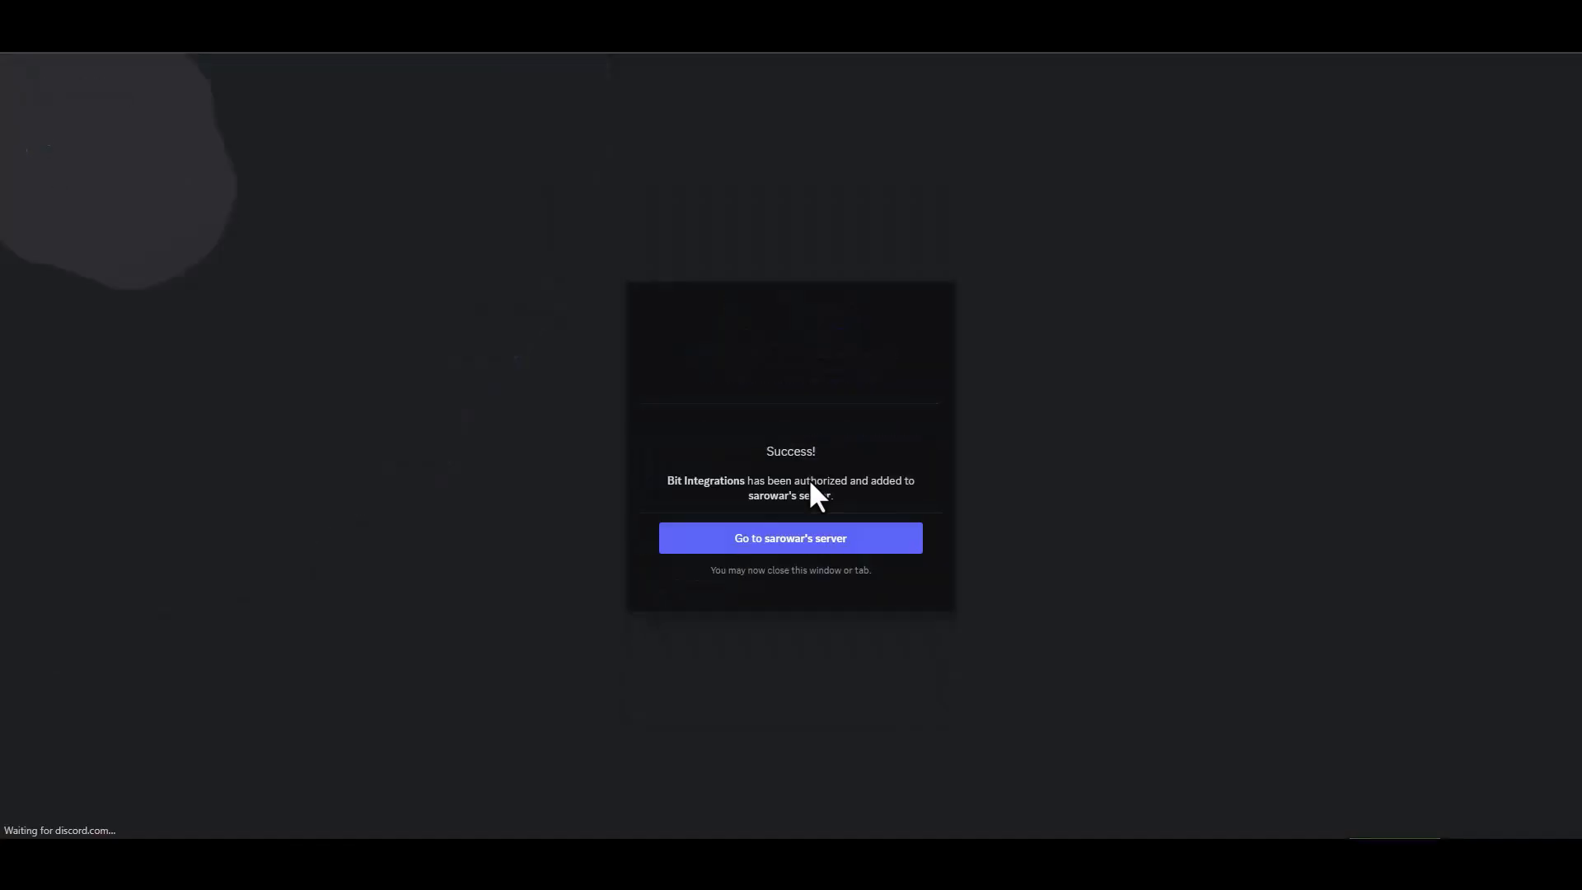
{"action": "left_click", "coordinate": [824, 546]}
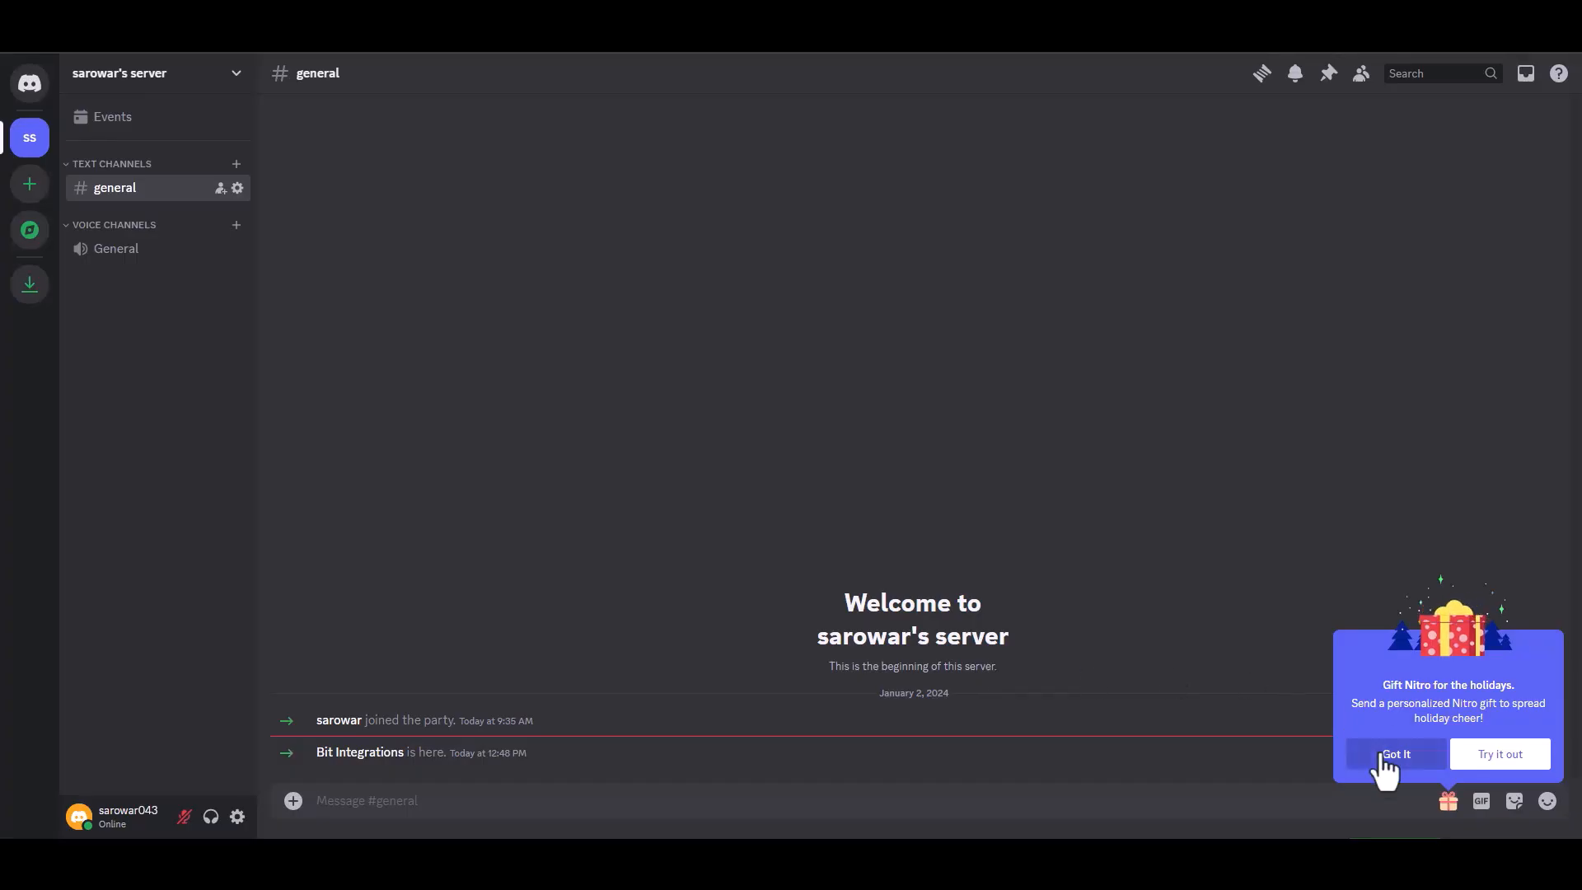
{"action": "left_click", "coordinate": [1392, 754]}
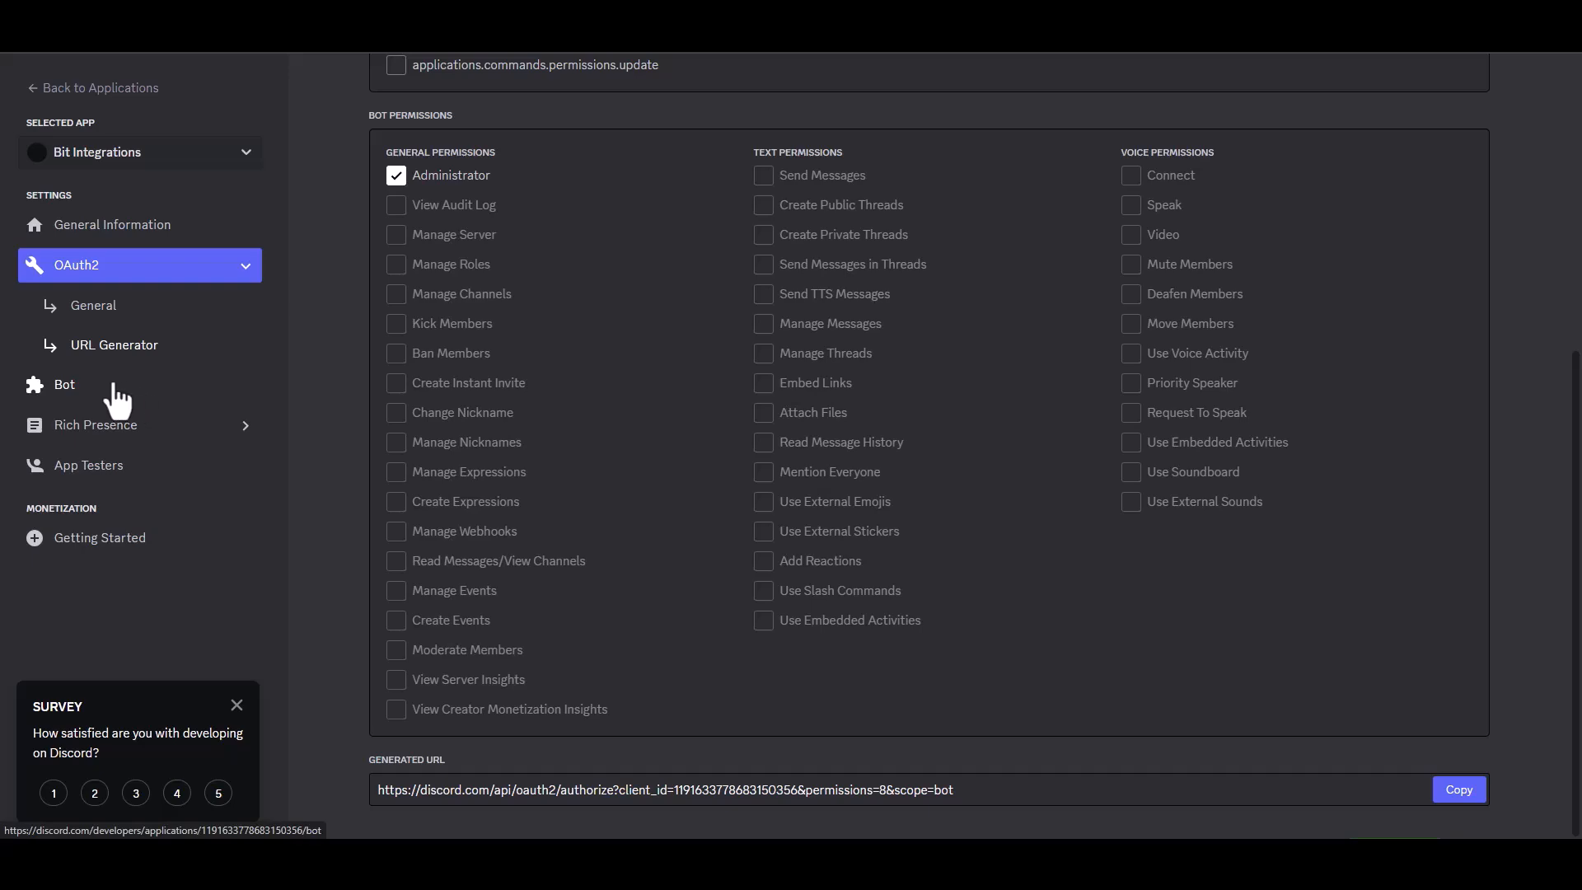
Step: Reset the Discord bot token and paste the new token into Bit Integrations' Access Token field
{"action": "left_click", "coordinate": [72, 385]}
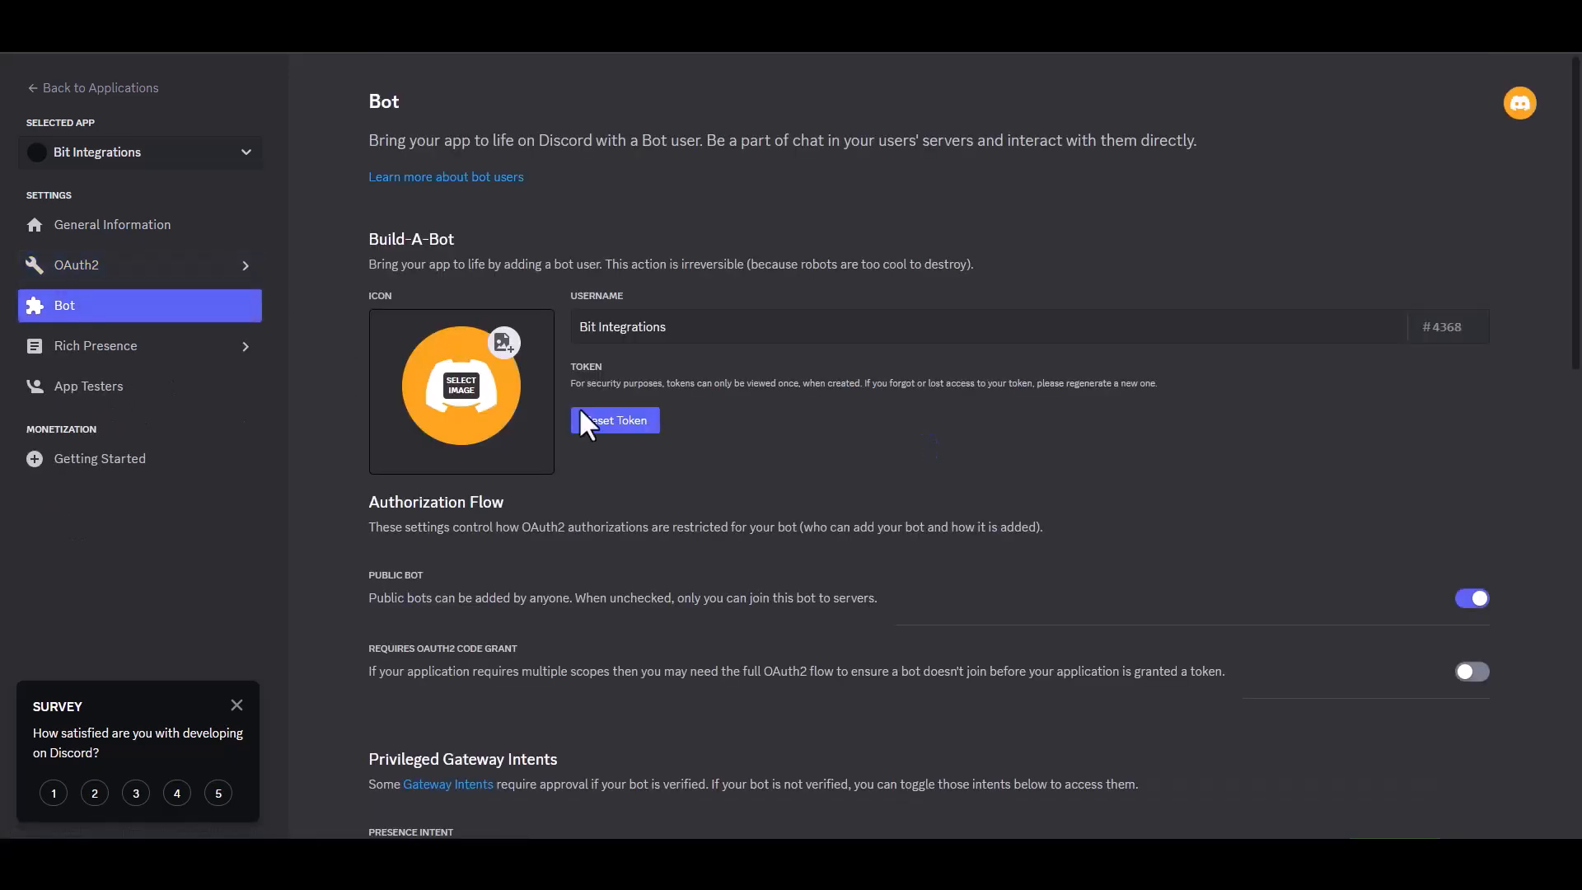
{"action": "left_click", "coordinate": [618, 420]}
{"action": "left_click", "coordinate": [927, 501]}
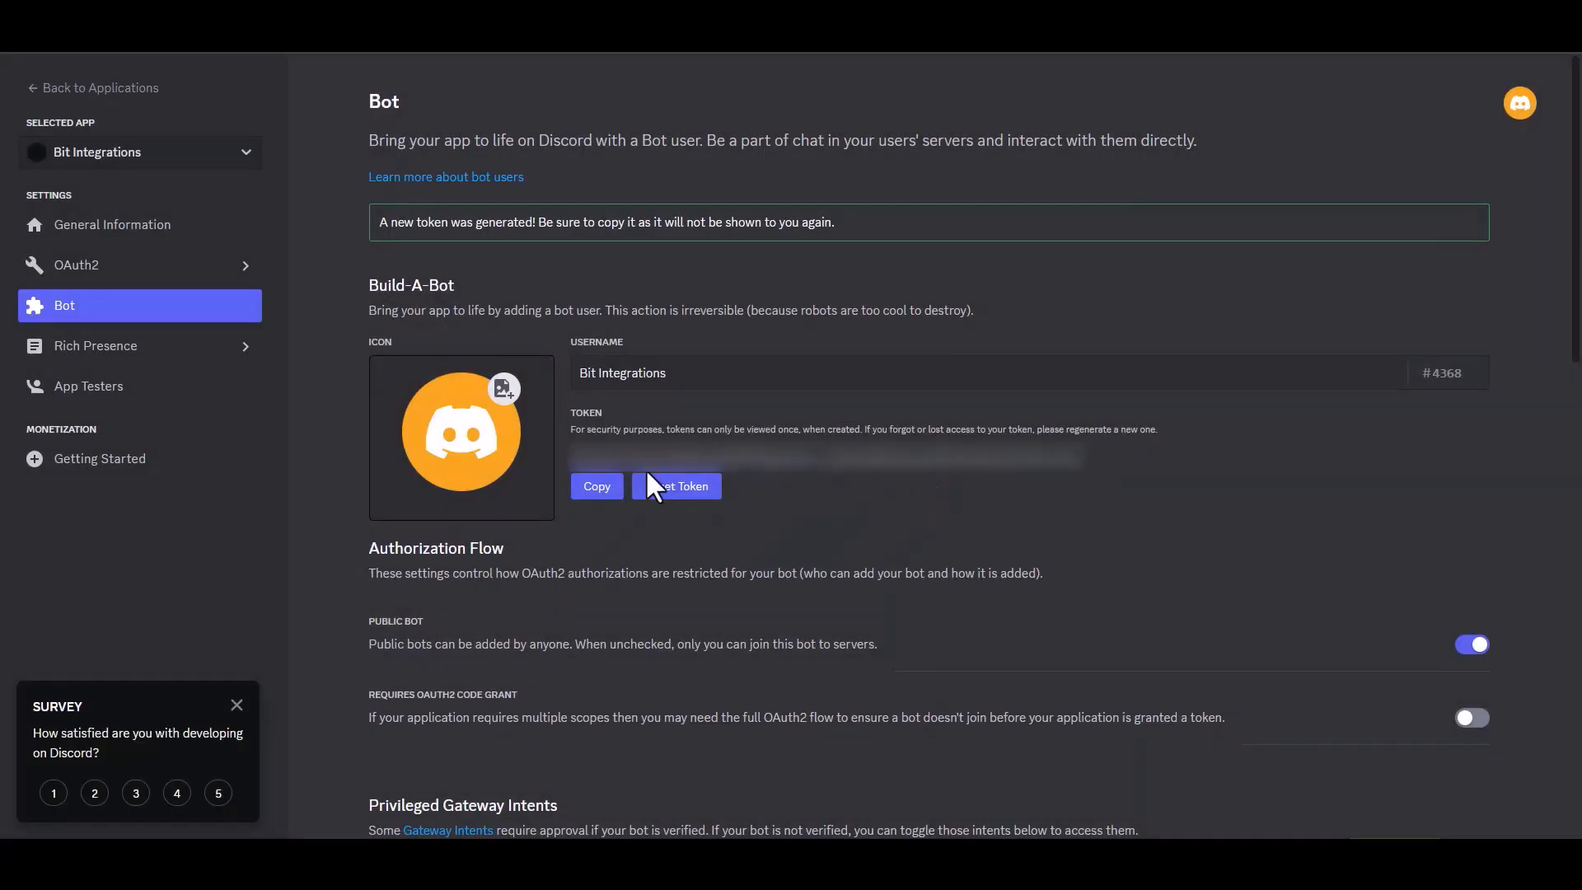
{"action": "left_click", "coordinate": [599, 491]}
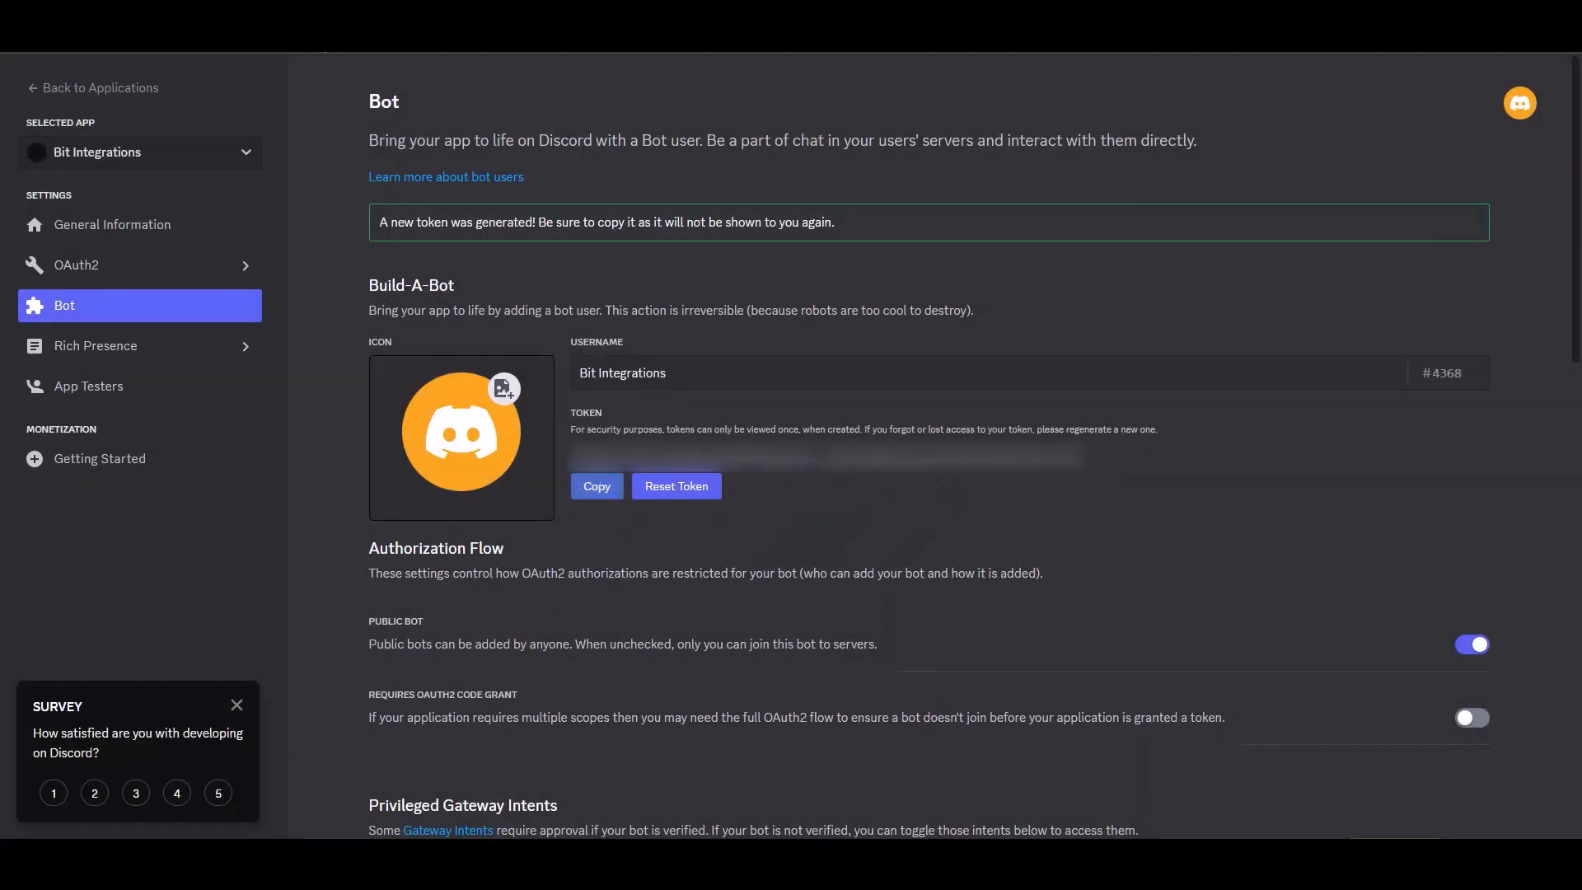
{"action": "left_click", "coordinate": [241, 17]}
{"action": "key", "text": "ctrl+v"}
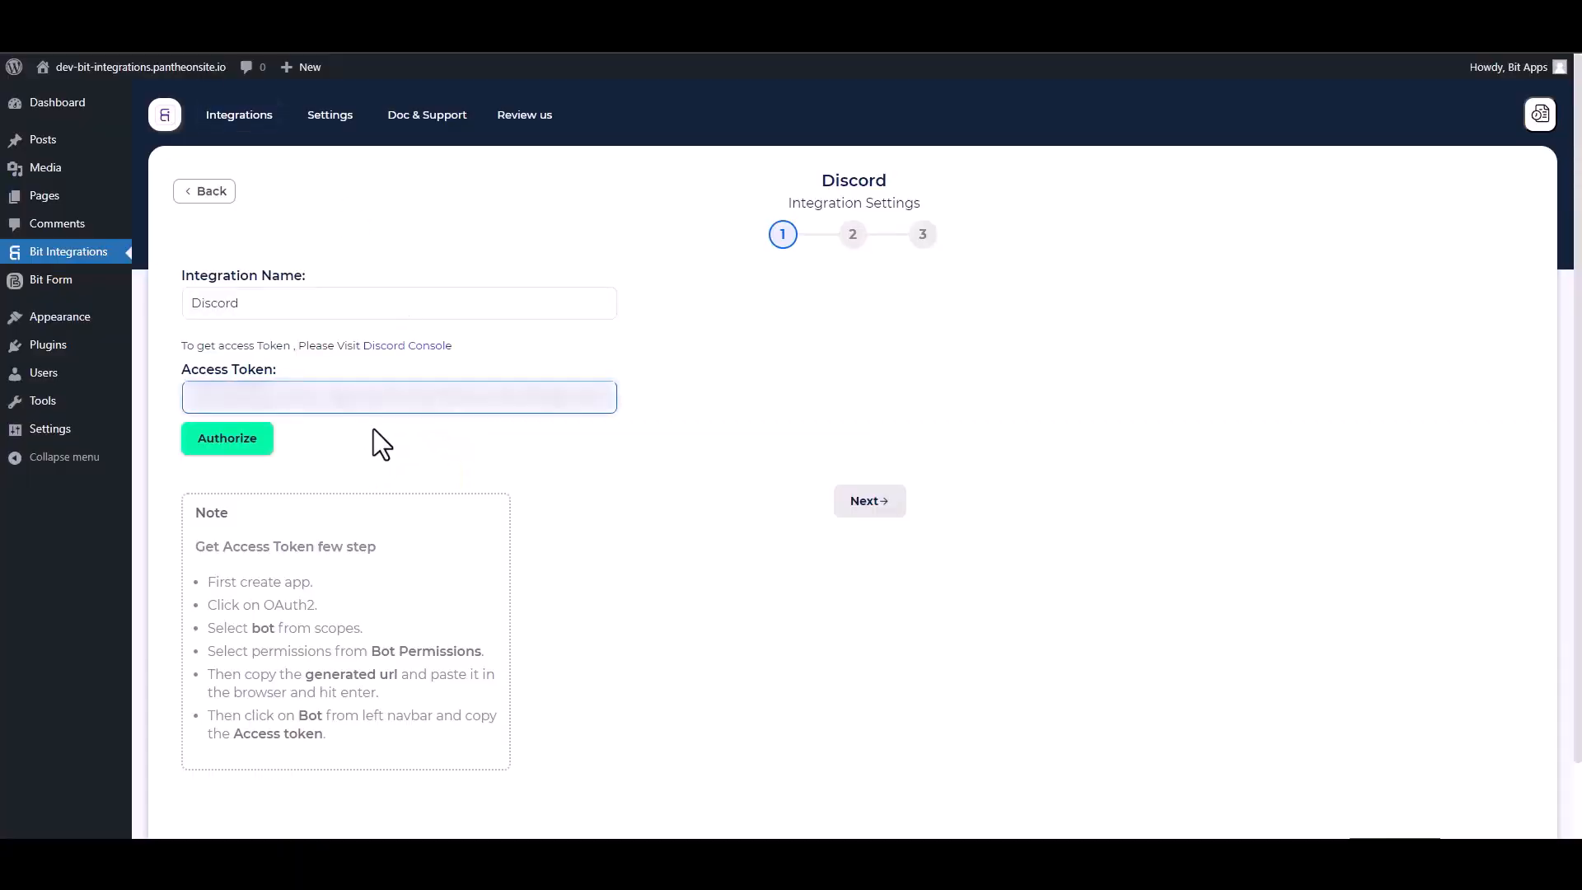
Step: Authorize the Discord access token and advance to the Select Servers step
{"action": "left_click", "coordinate": [238, 440]}
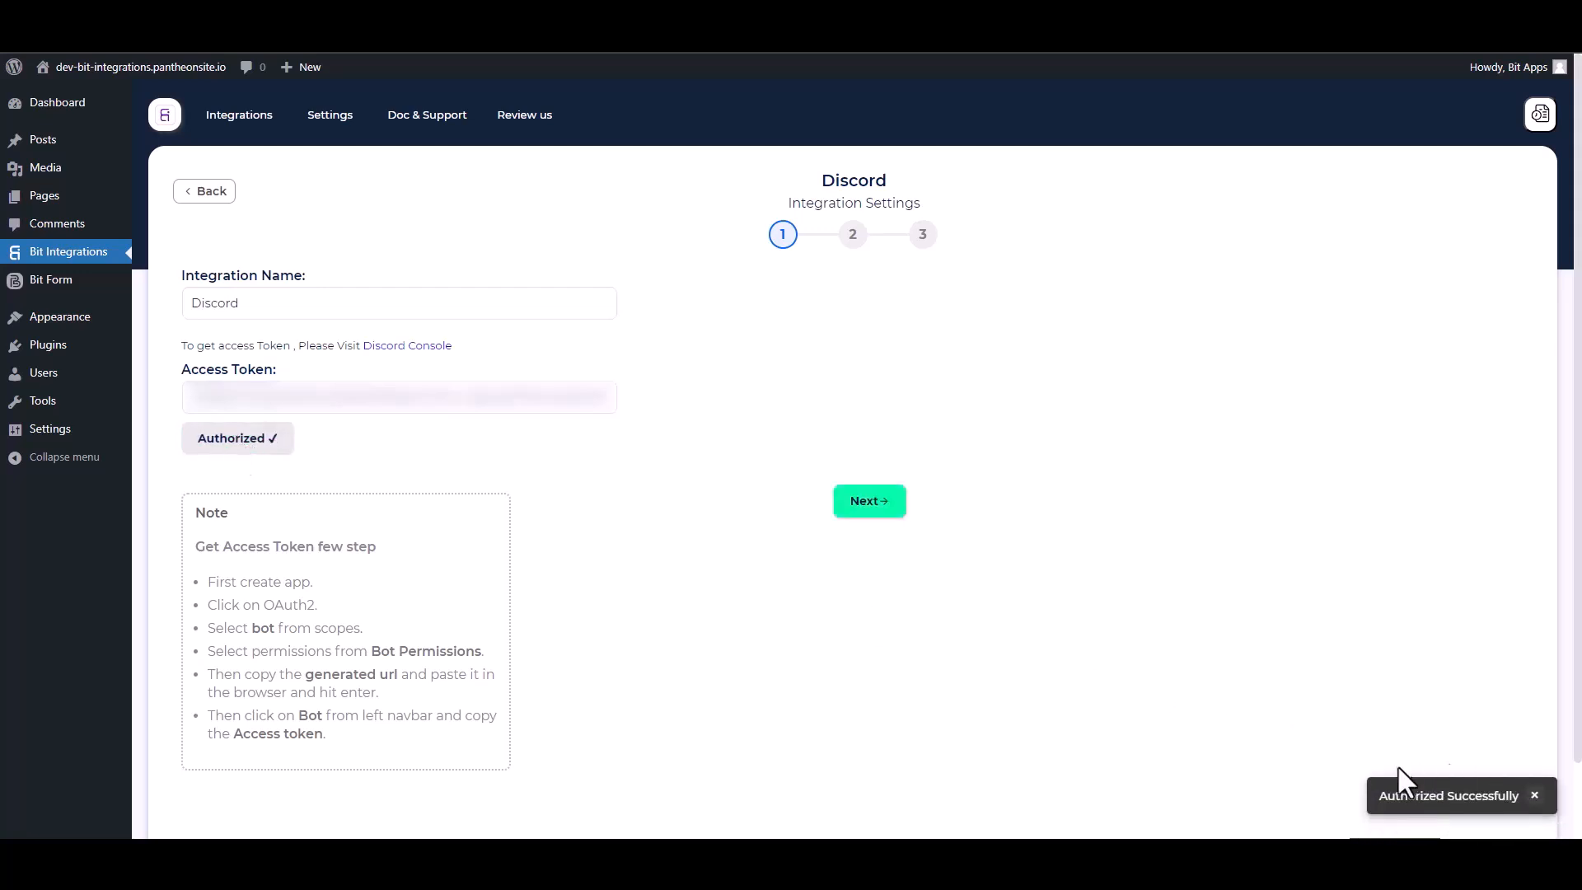
{"action": "left_click", "coordinate": [872, 504]}
{"action": "left_click", "coordinate": [396, 312]}
Step: Target the server's general channel with a message containing the Name, Email and Phone fields
{"action": "left_click", "coordinate": [431, 340]}
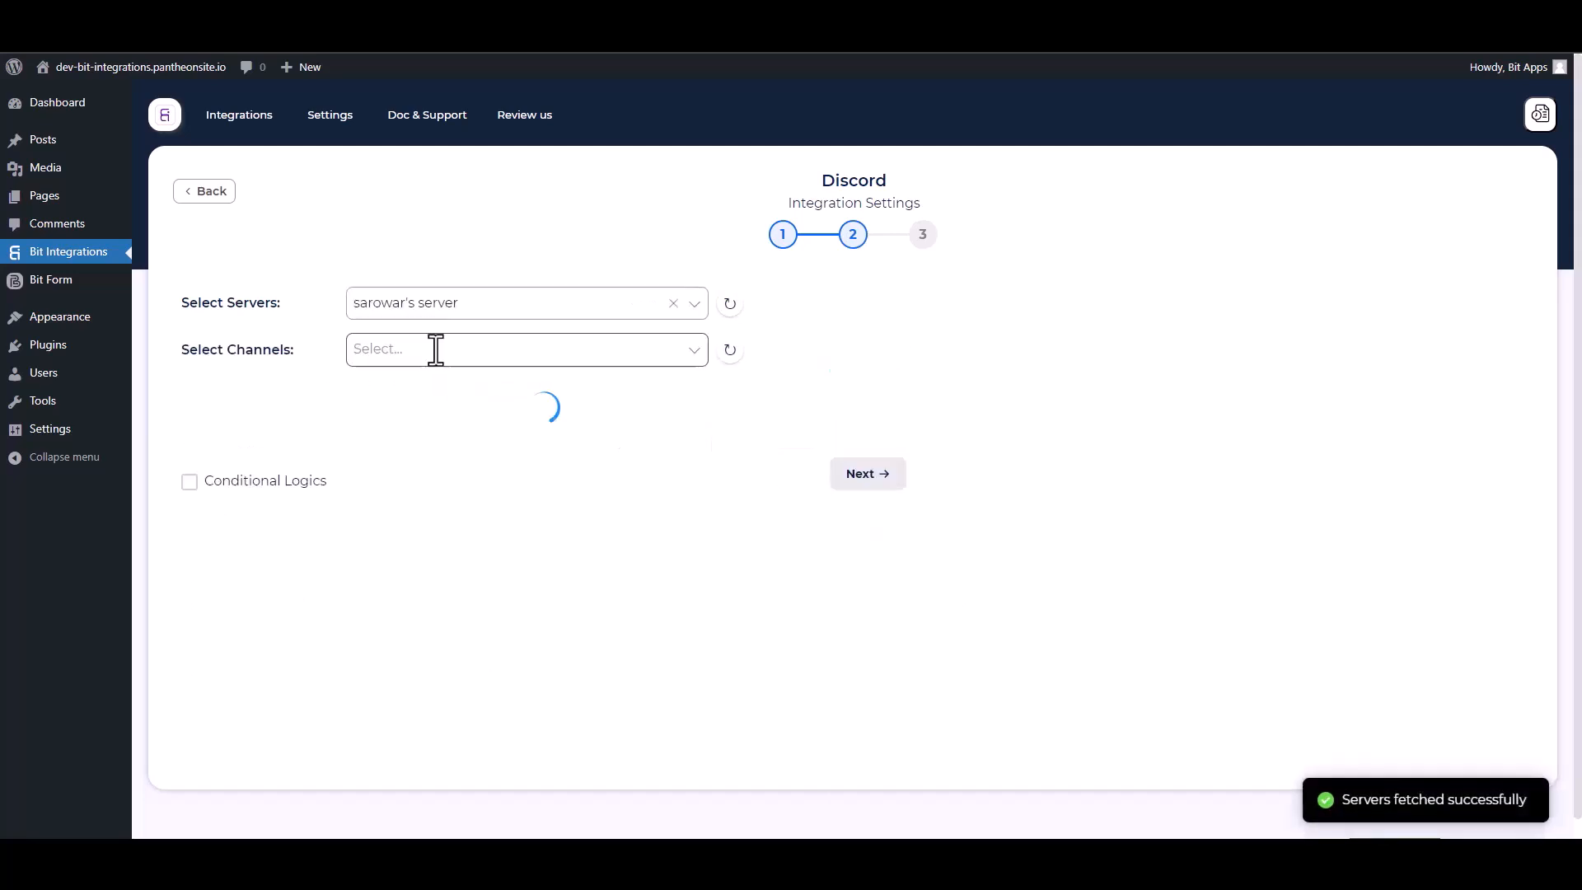
{"action": "left_click", "coordinate": [357, 349]}
{"action": "left_click", "coordinate": [384, 451]}
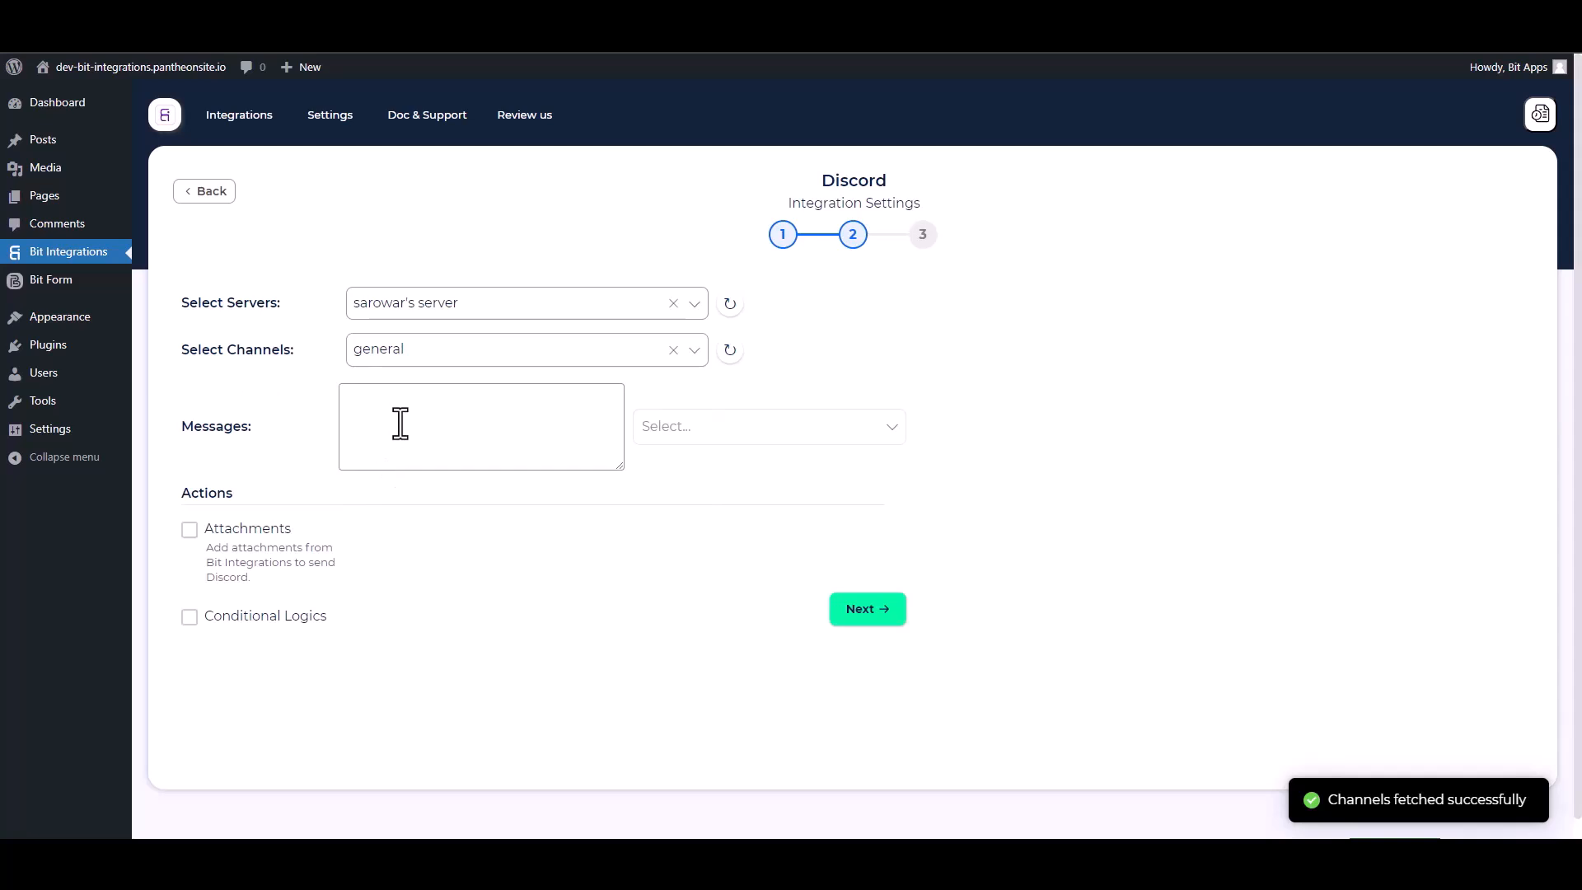
{"action": "left_click", "coordinate": [648, 435]}
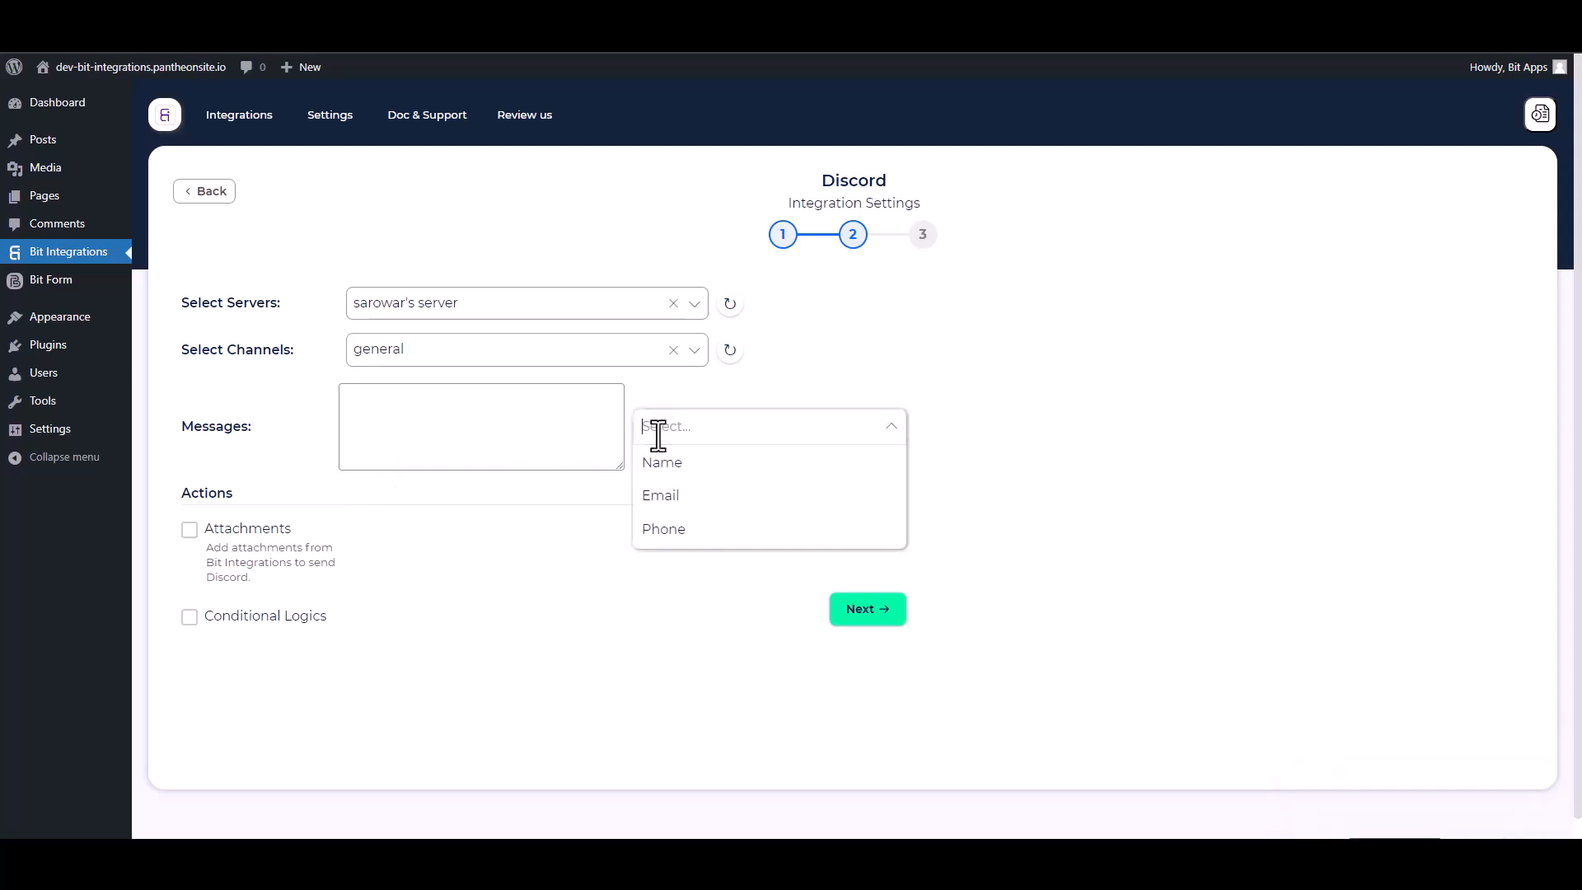
{"action": "left_click", "coordinate": [655, 468]}
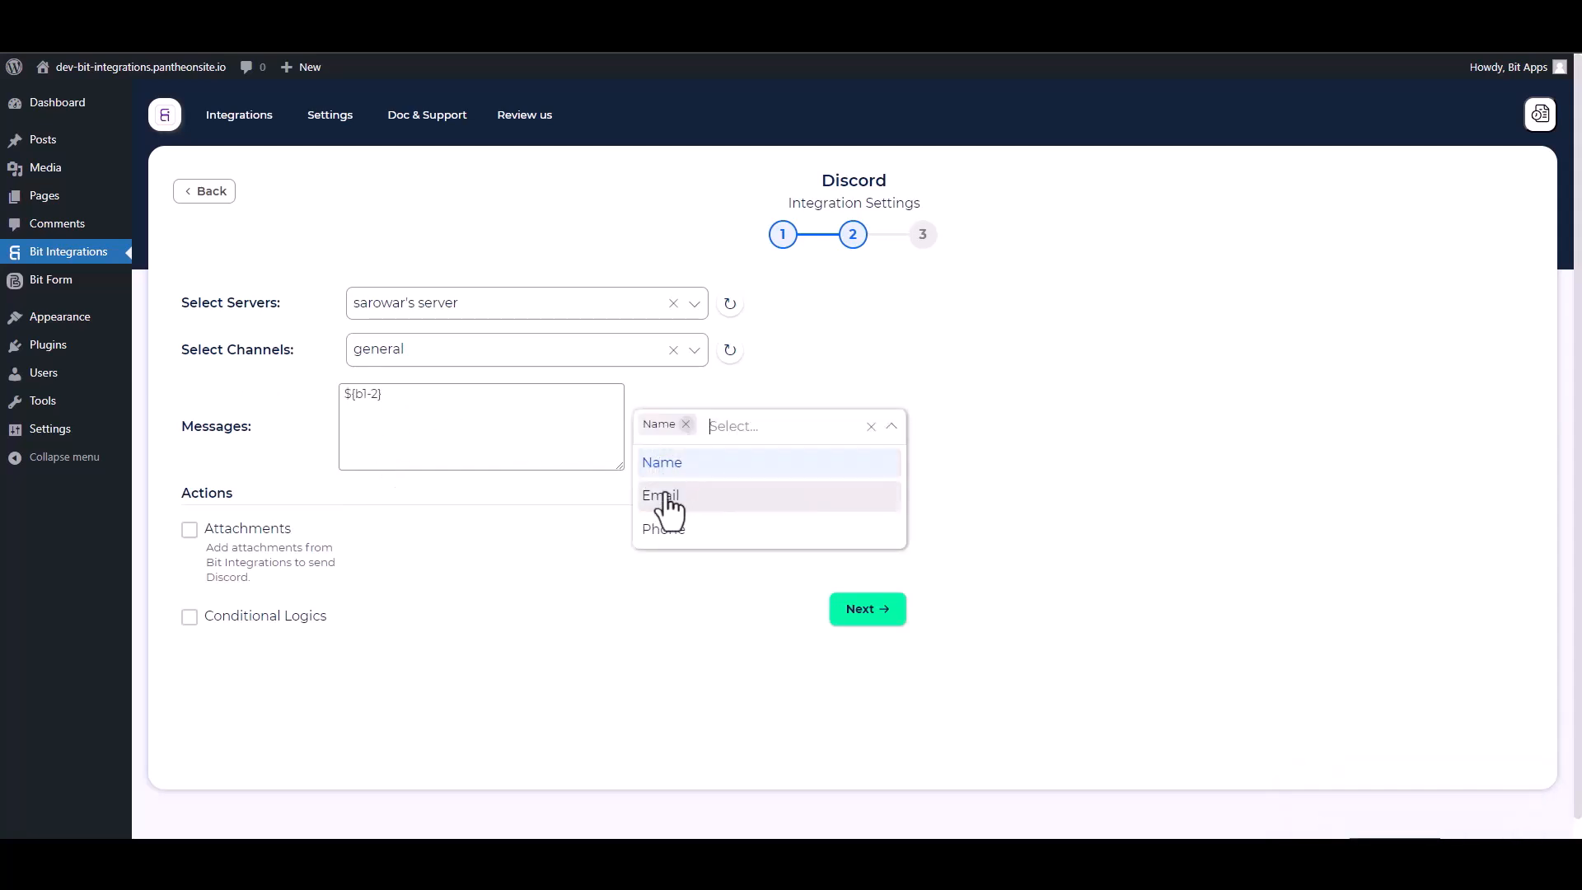
{"action": "left_click", "coordinate": [659, 497]}
{"action": "left_click", "coordinate": [659, 529]}
{"action": "left_click", "coordinate": [543, 652]}
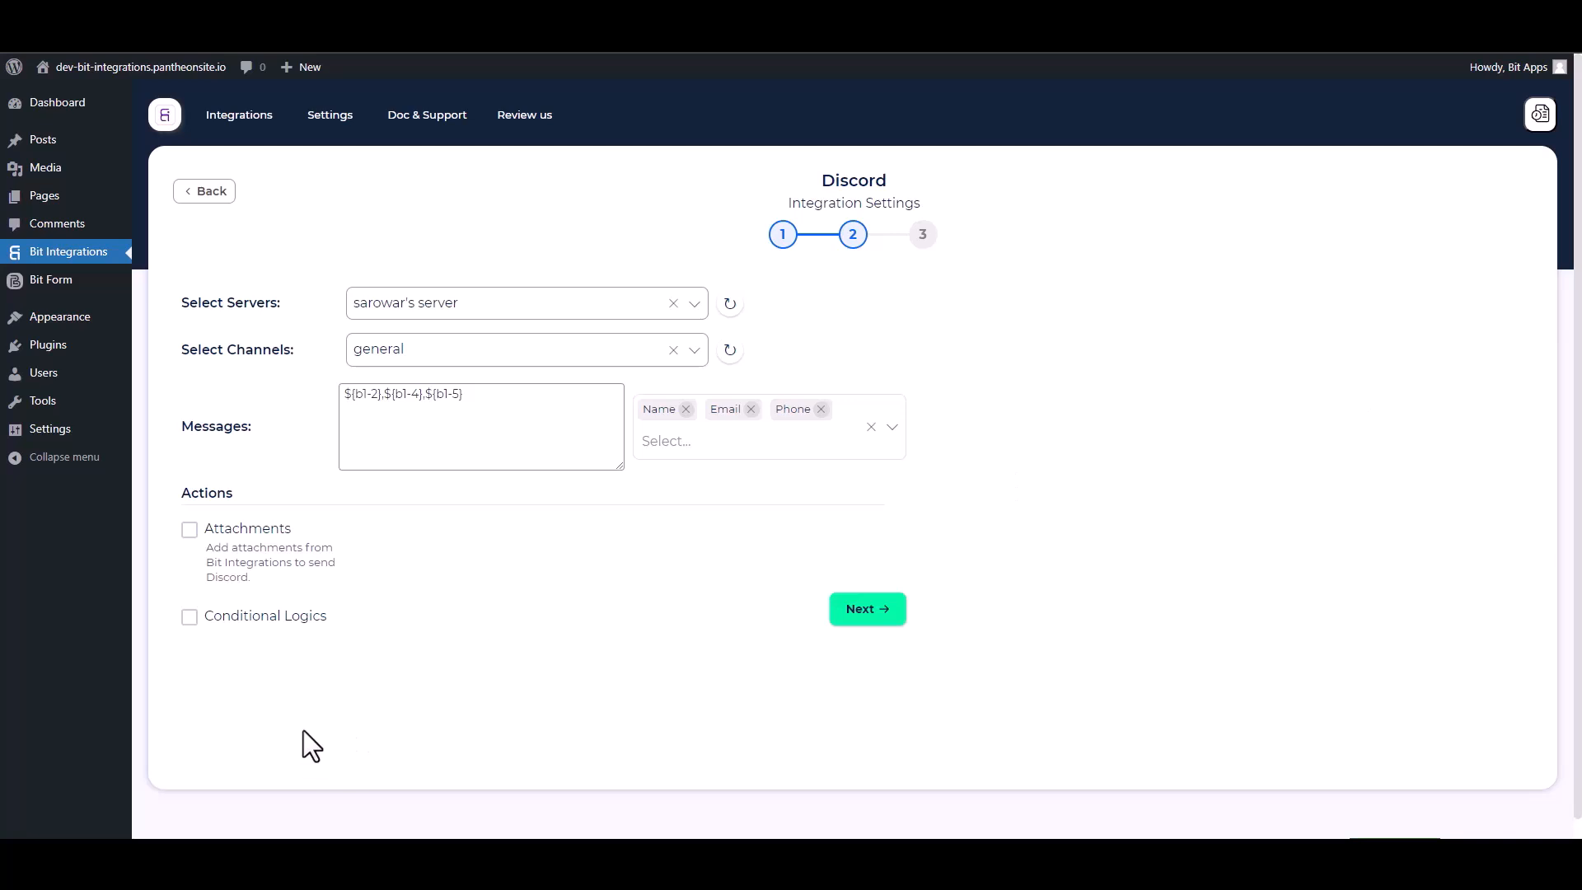
Step: Leave conditional logic off, then finish and save the Discord integration
{"action": "left_click", "coordinate": [190, 622]}
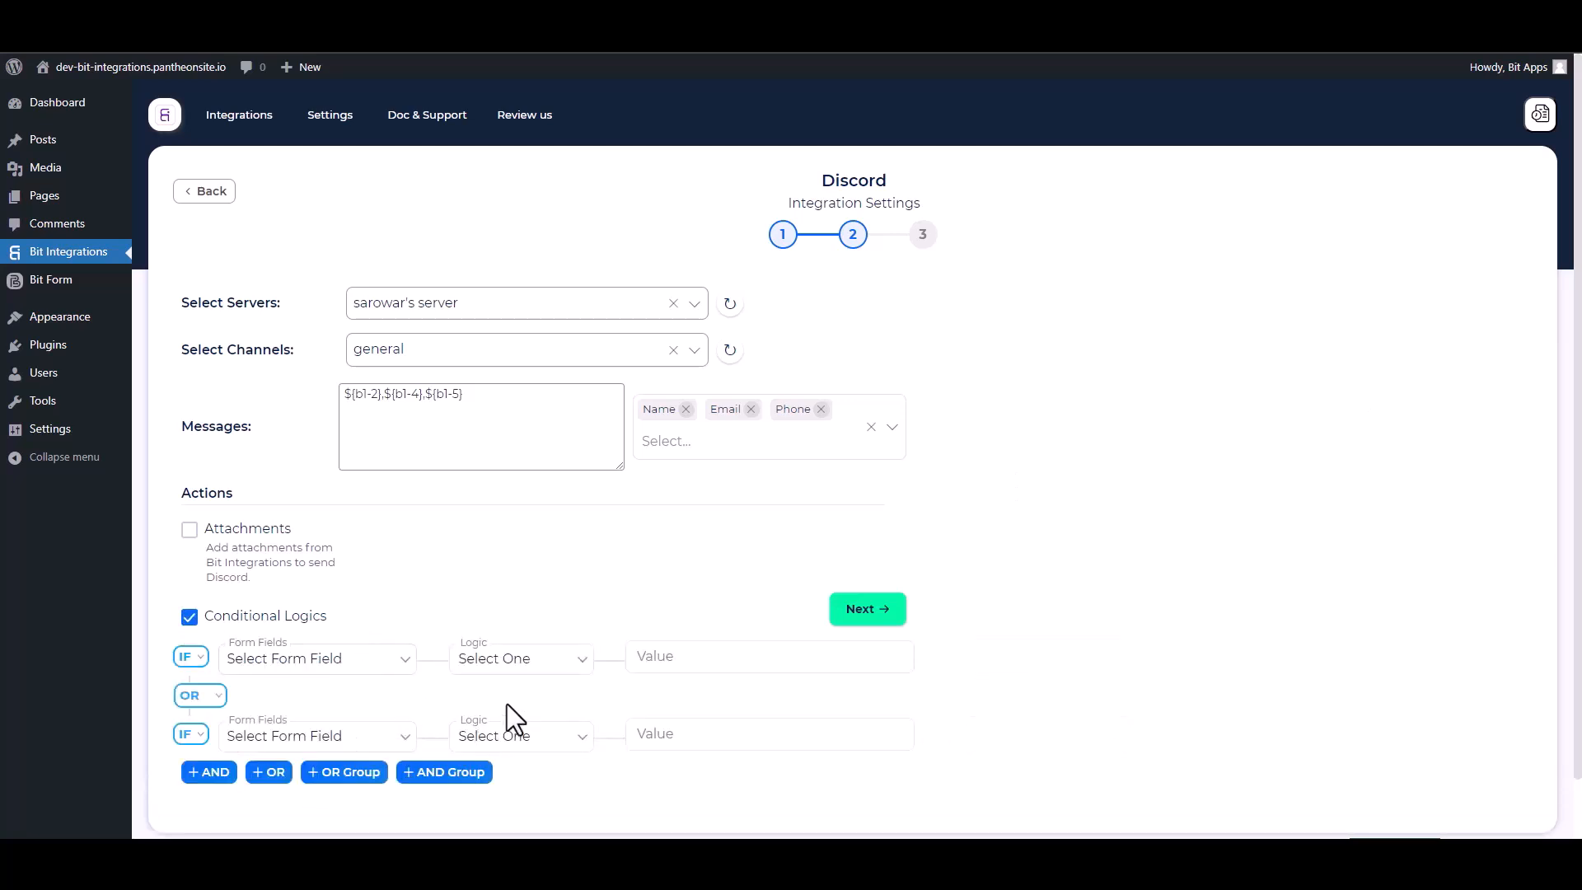
{"action": "left_click", "coordinate": [193, 620]}
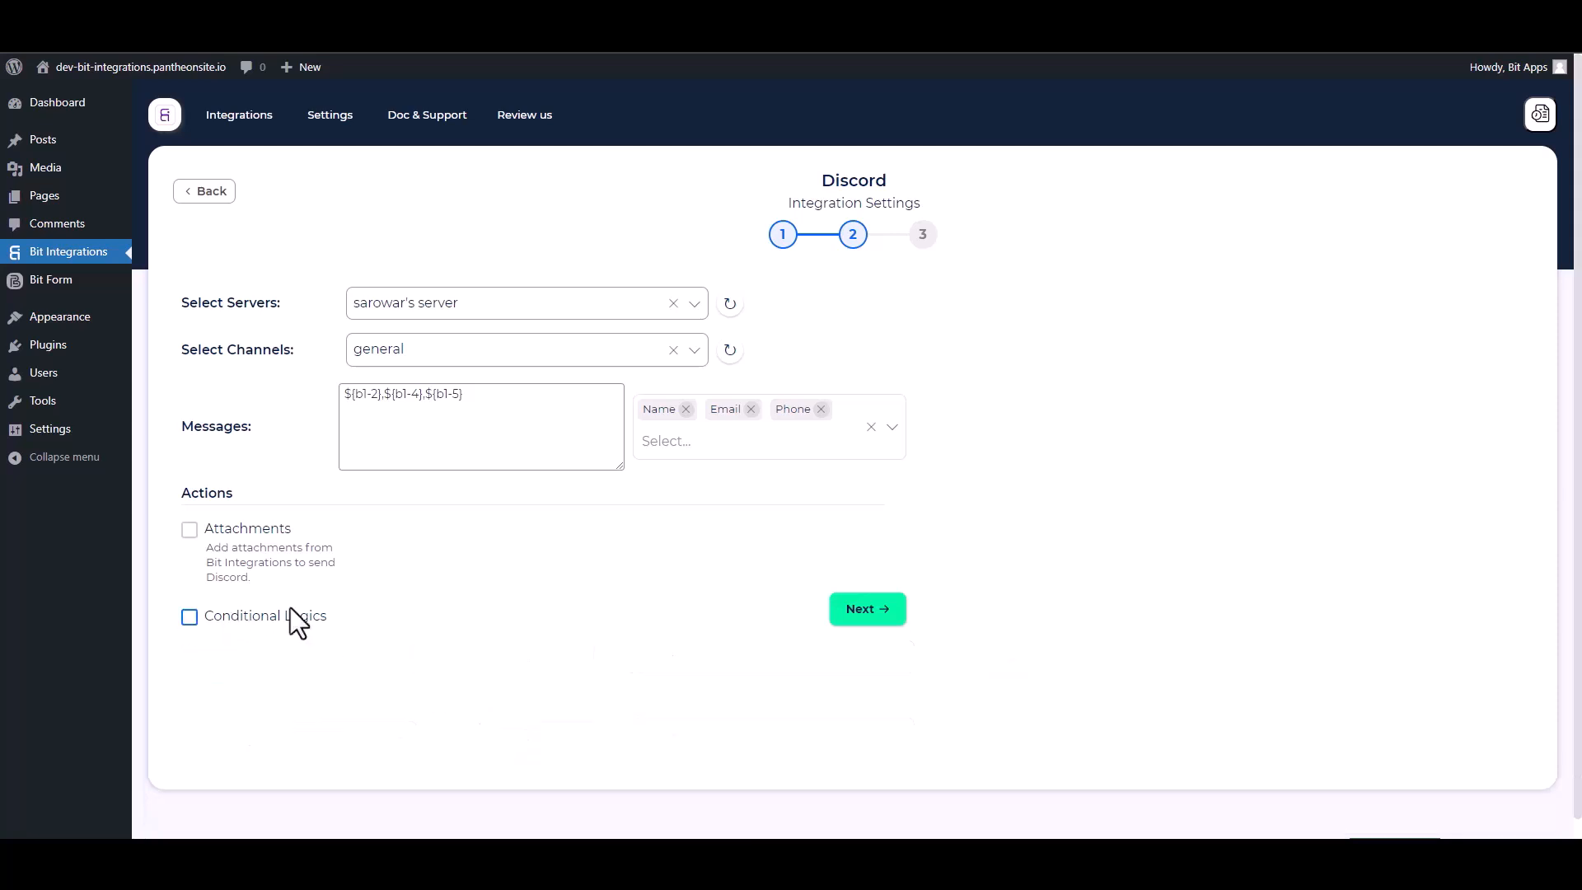
{"action": "left_click", "coordinate": [865, 620]}
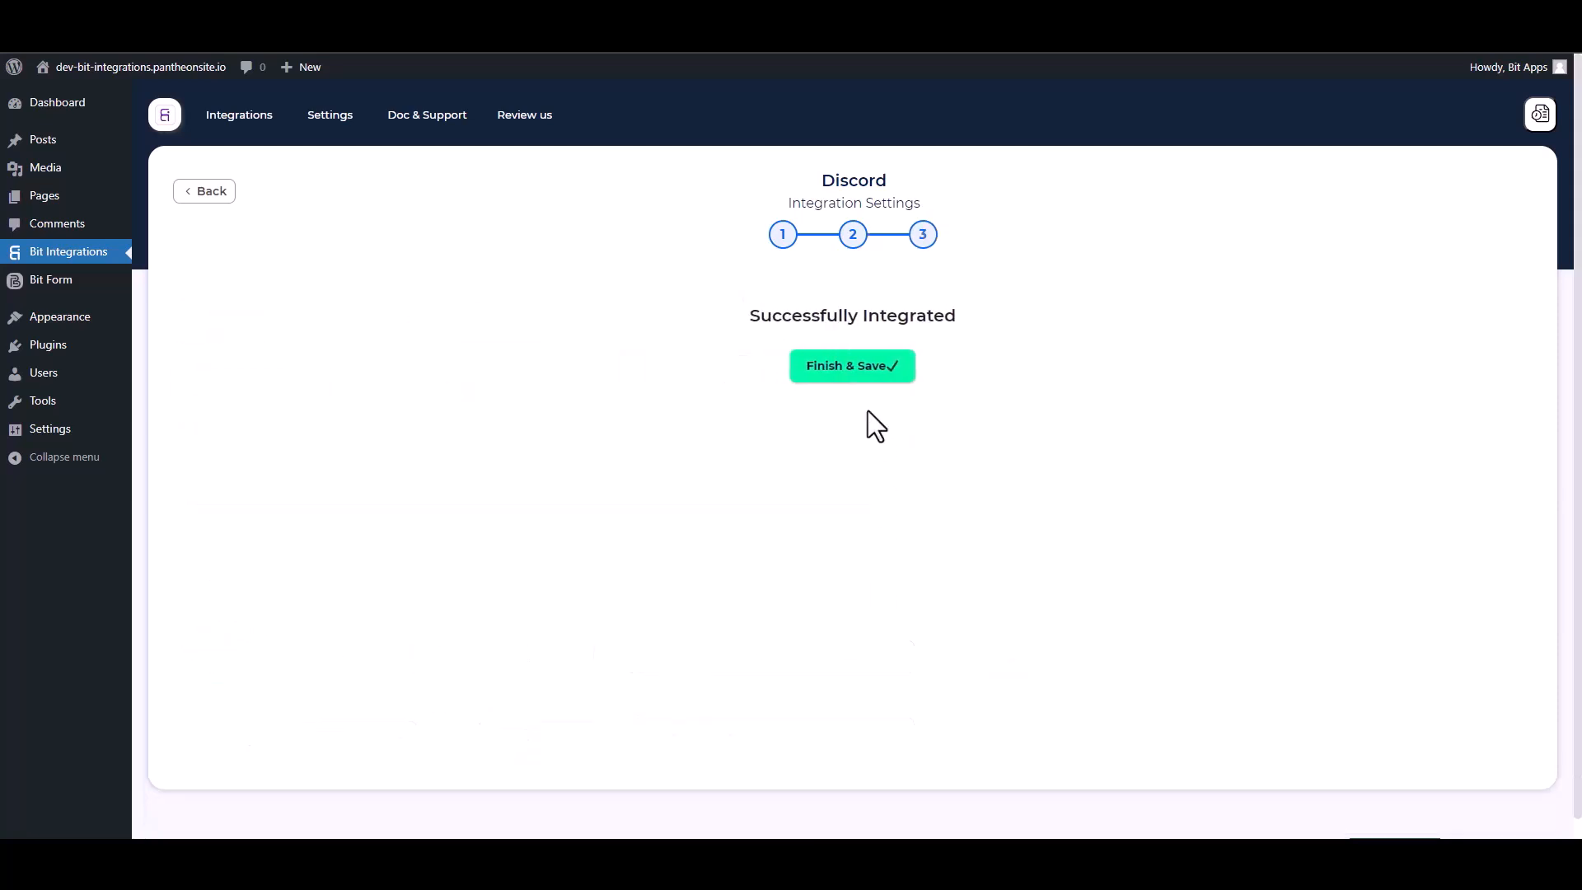
{"action": "left_click", "coordinate": [857, 378]}
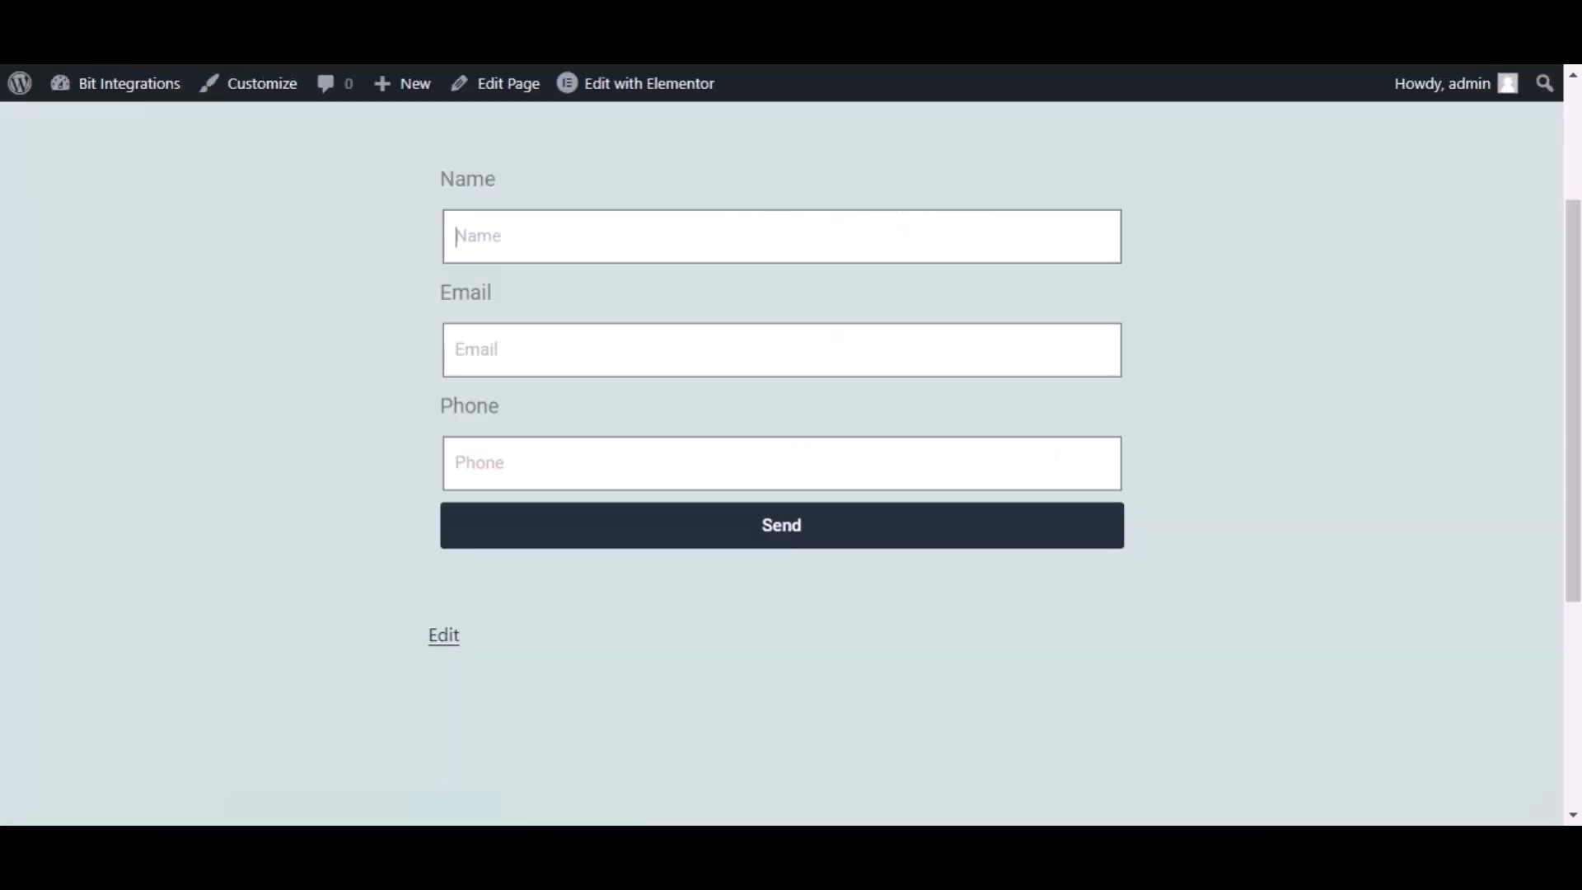
Step: Submit the Elementor contact form with a test name, e-mail and phone number, then open Discord
{"action": "left_click", "coordinate": [575, 237]}
{"action": "type", "text": "B"}
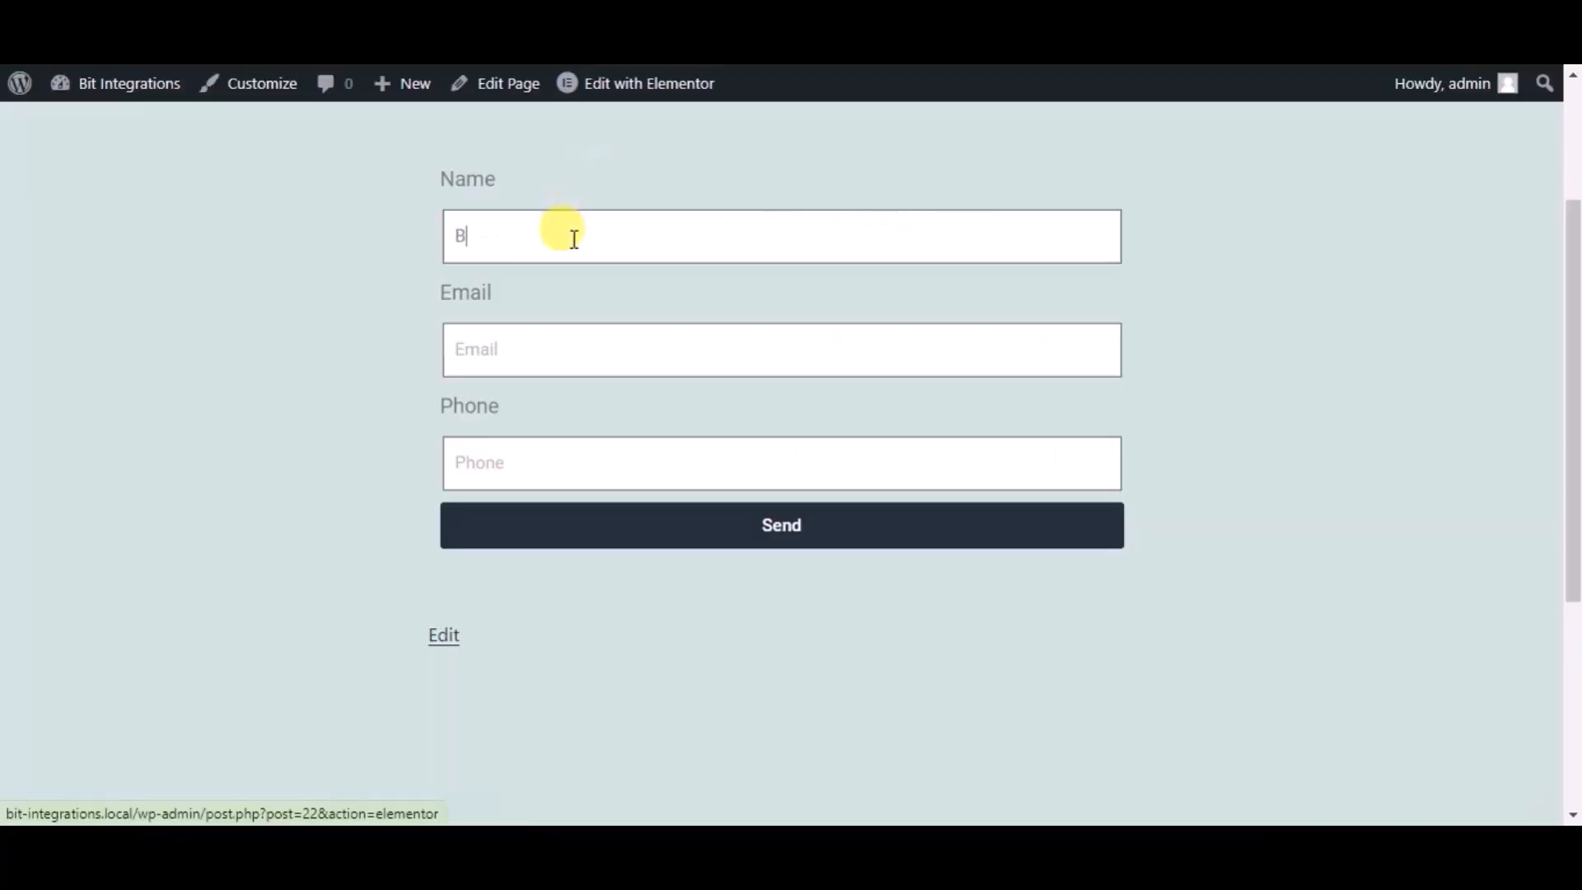
{"action": "type", "text": "it Integrations"}
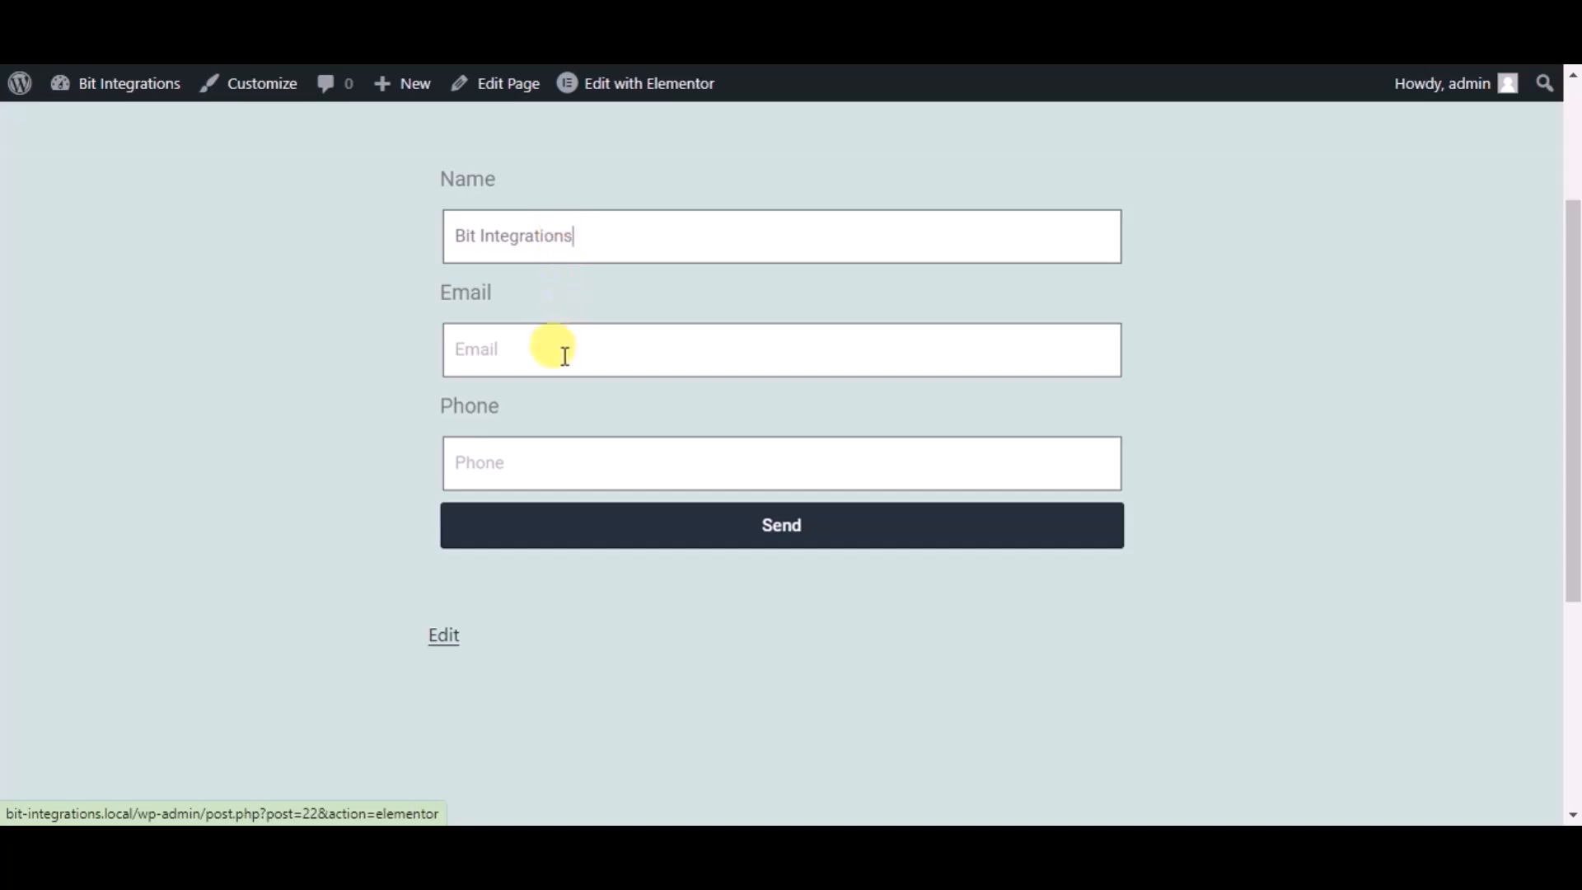
{"action": "left_click", "coordinate": [579, 452]}
{"action": "type", "text": "4445556"}
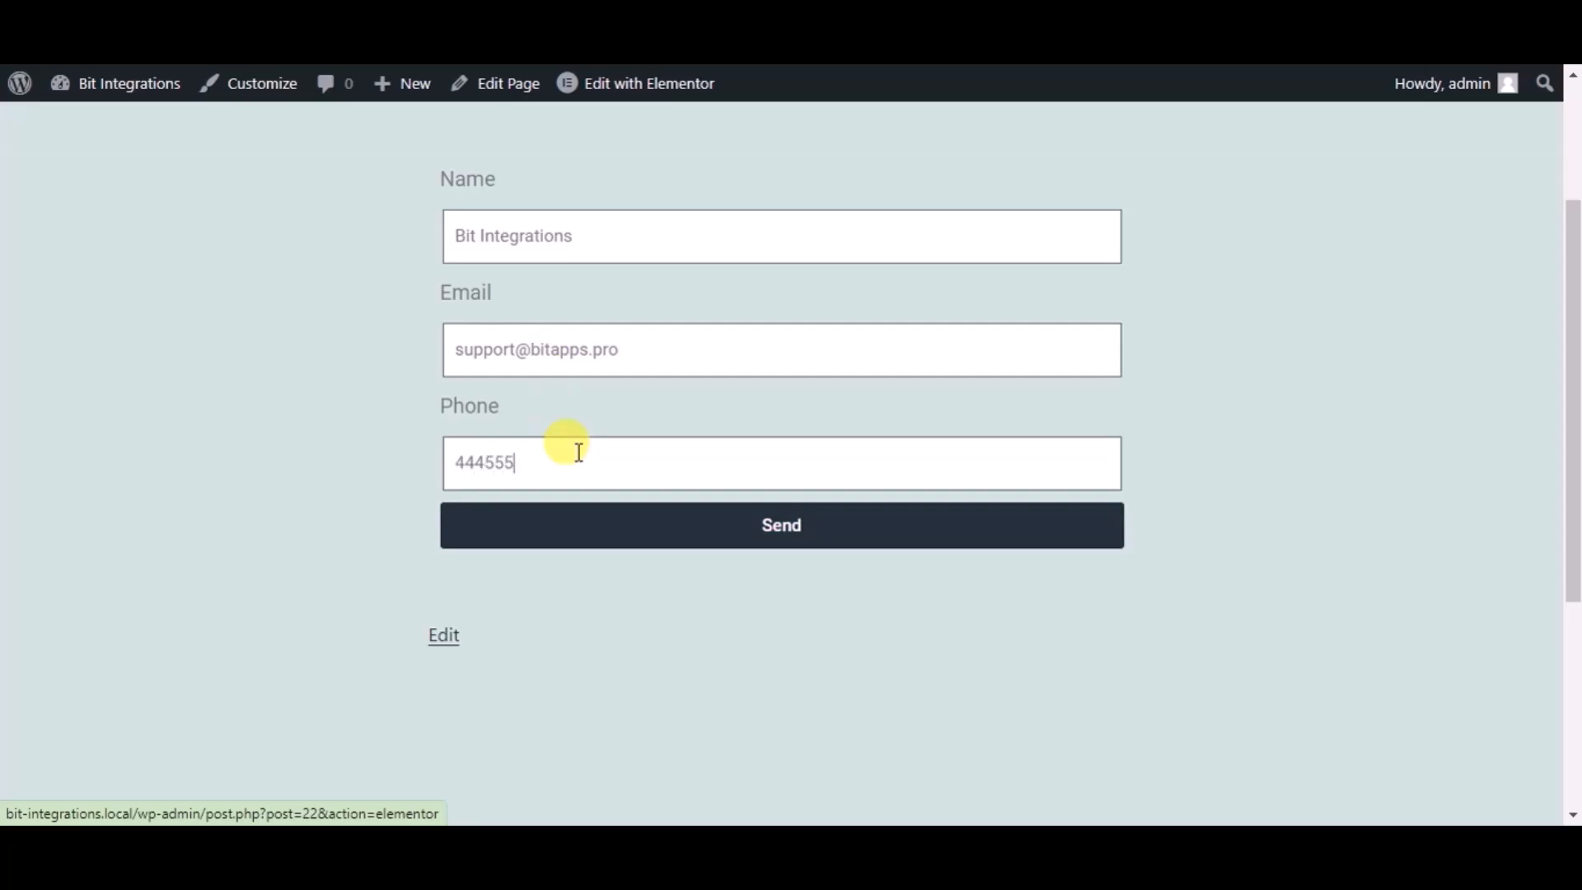
{"action": "type", "text": "66"}
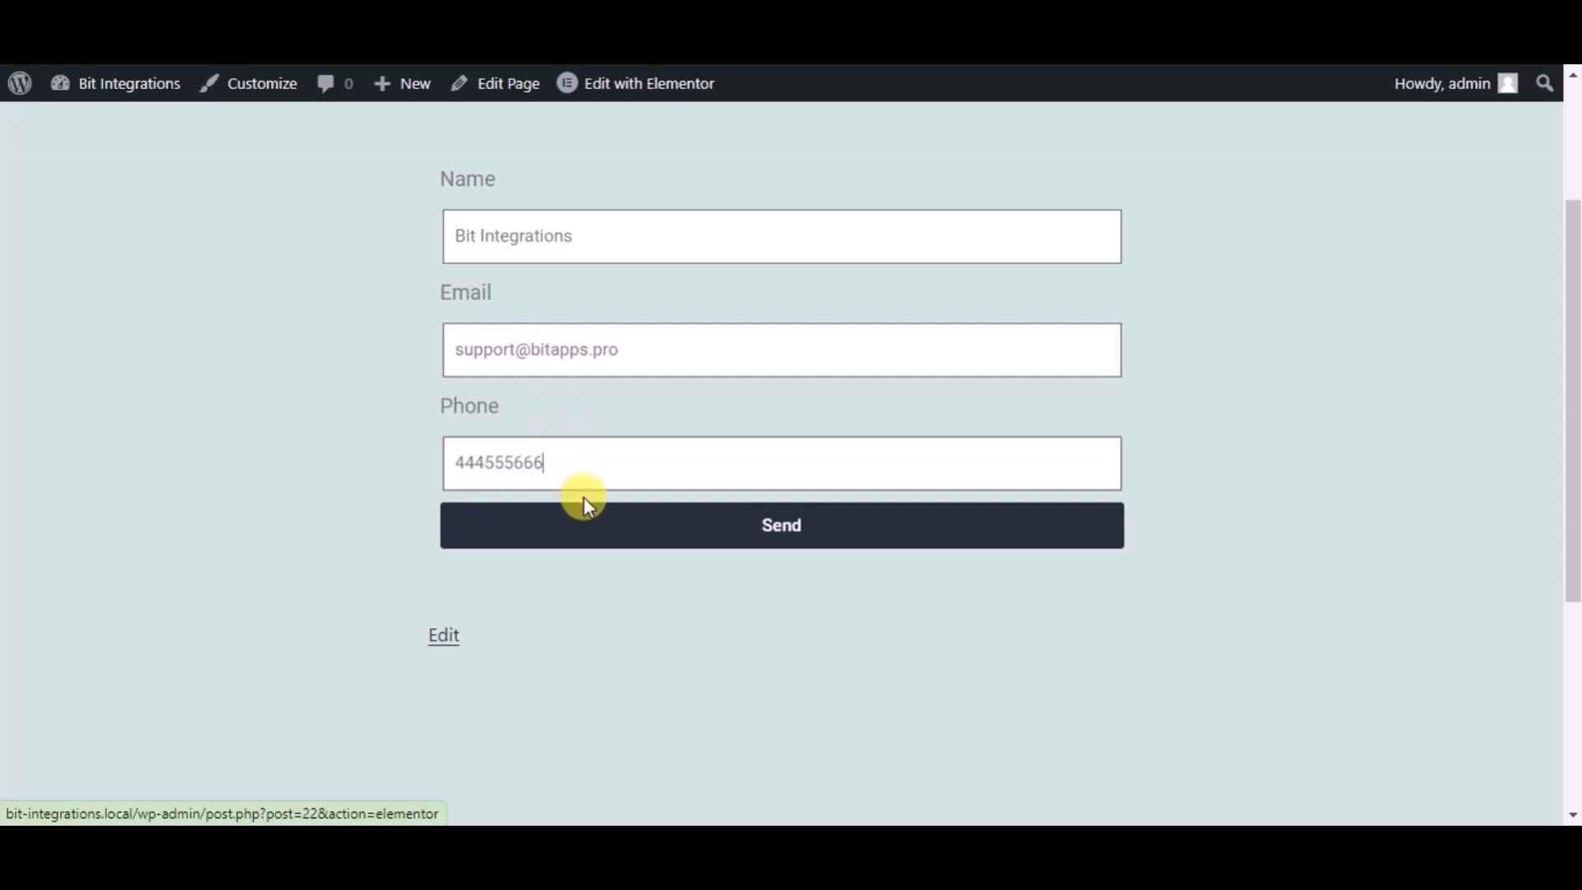
{"action": "left_click", "coordinate": [586, 521]}
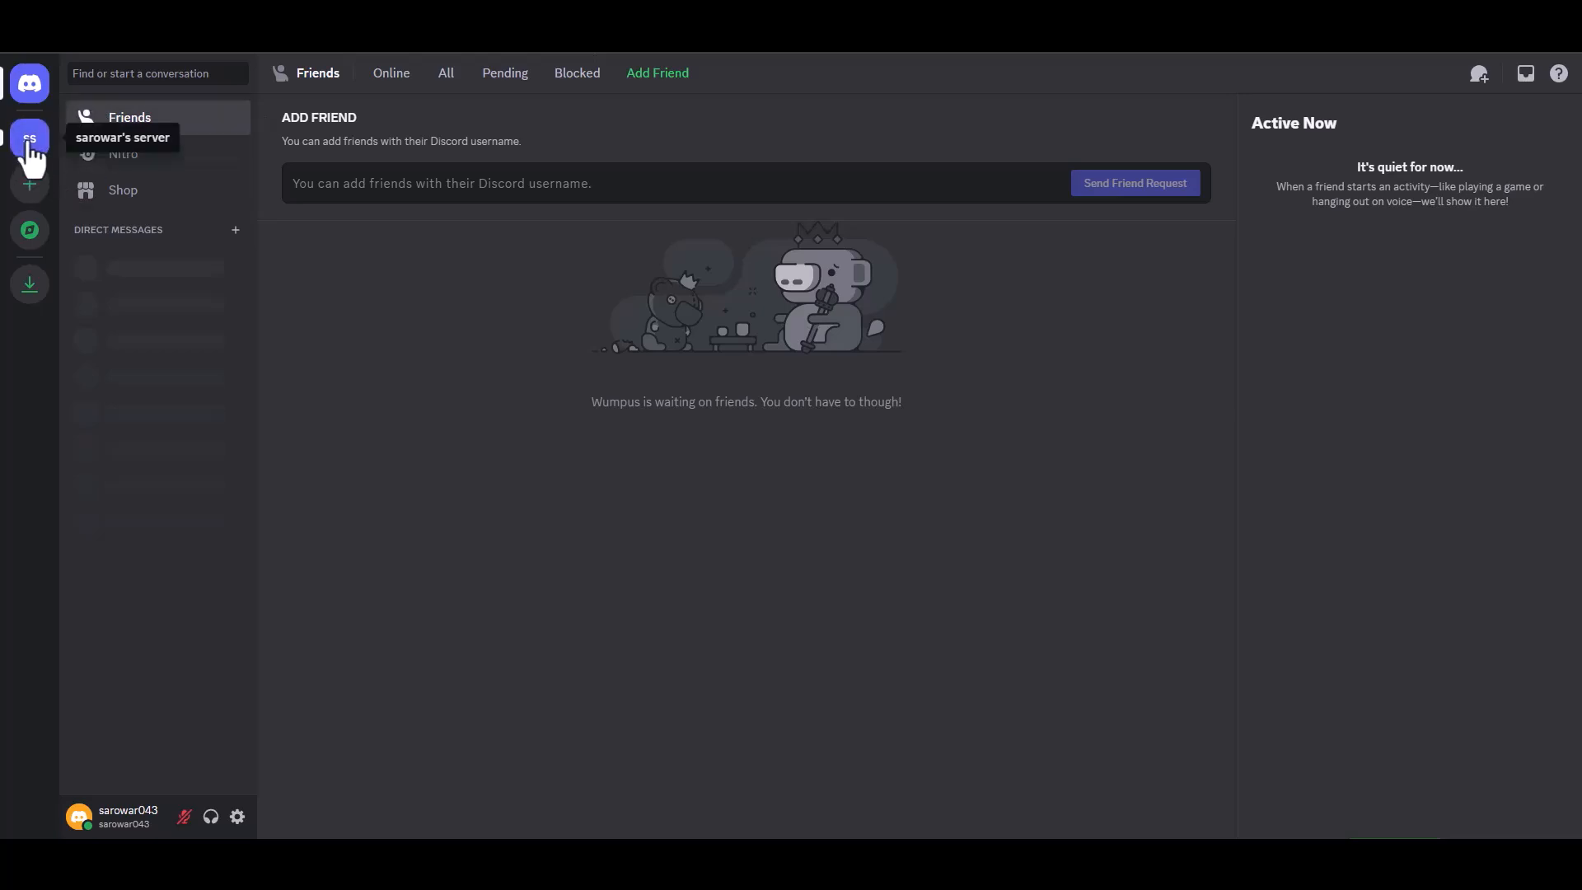
{"action": "left_click", "coordinate": [29, 141]}
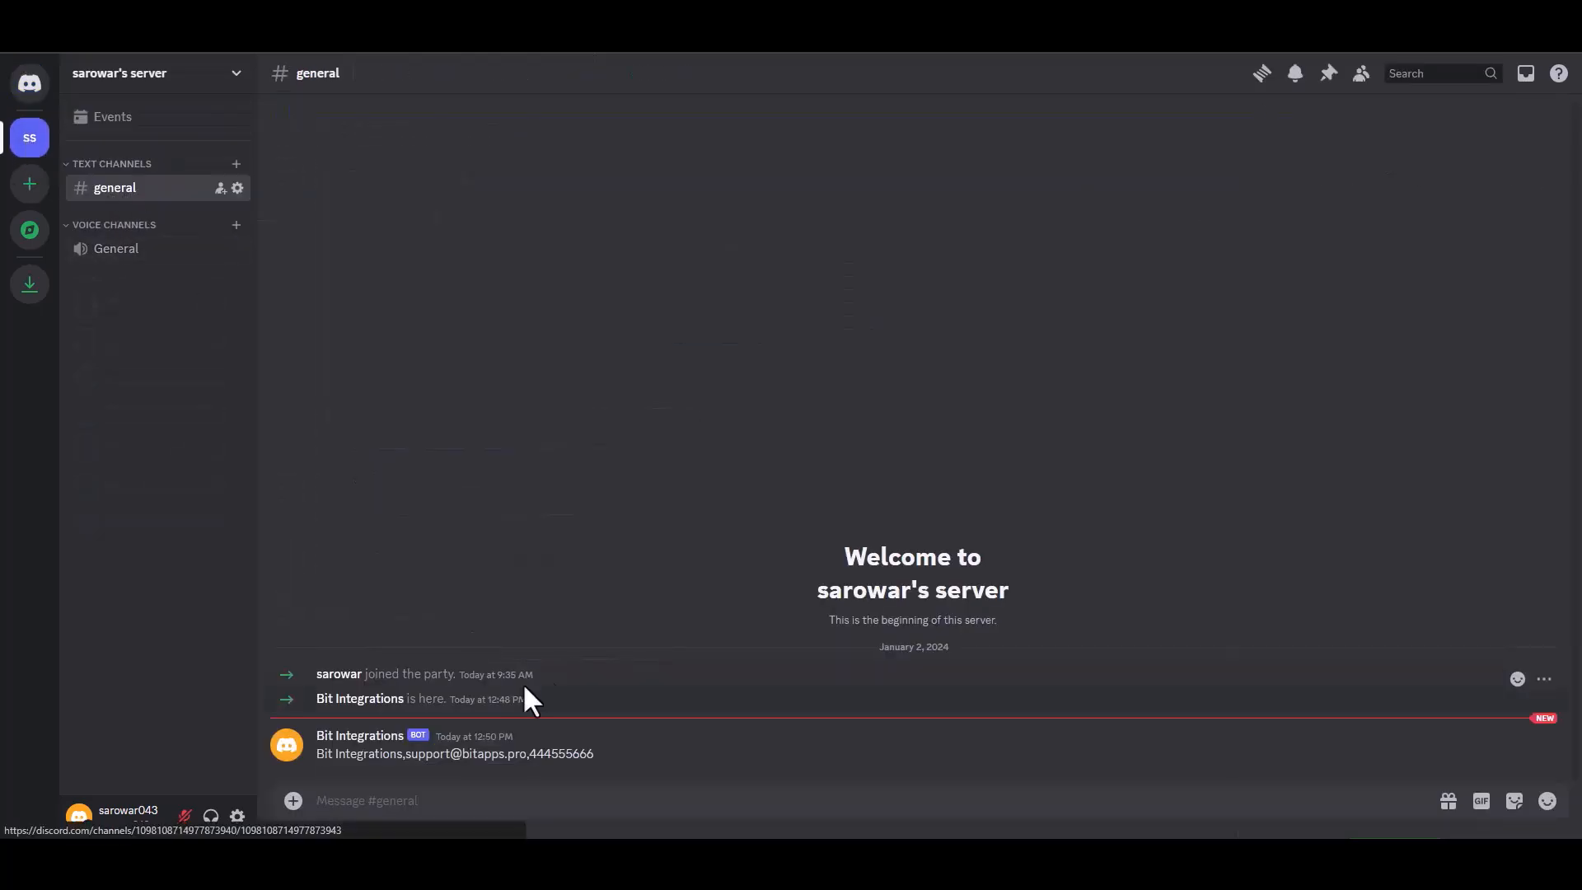
Step: Highlight the bot's #general message to check the submitted name, e-mail and phone
{"action": "left_click_drag", "start_coordinate": [596, 756], "coordinate": [321, 752]}
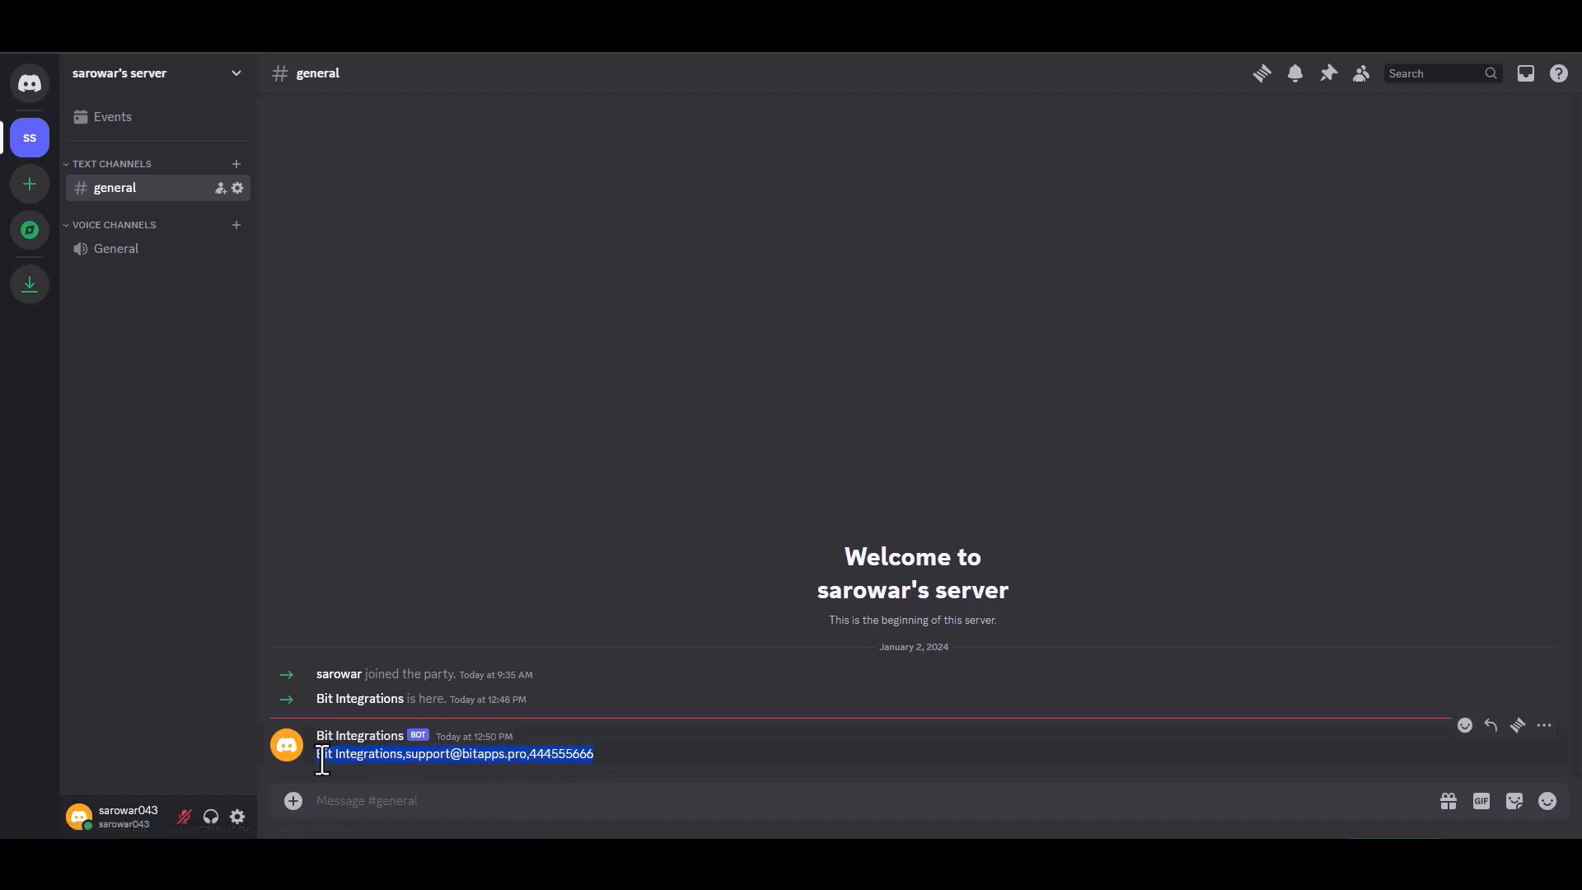
{"action": "left_click", "coordinate": [677, 758]}
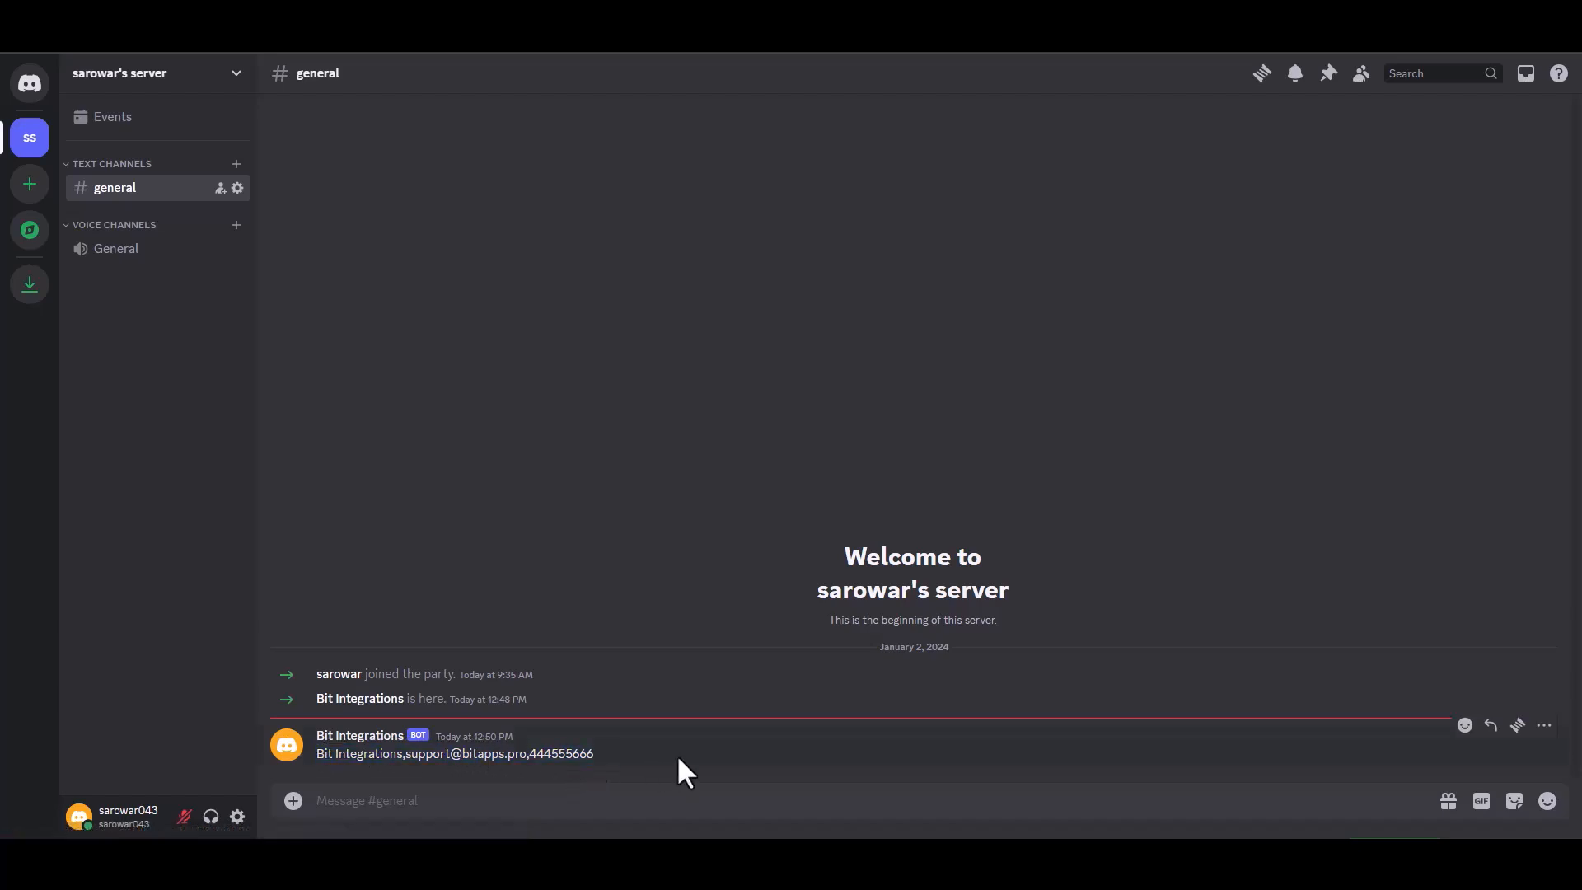